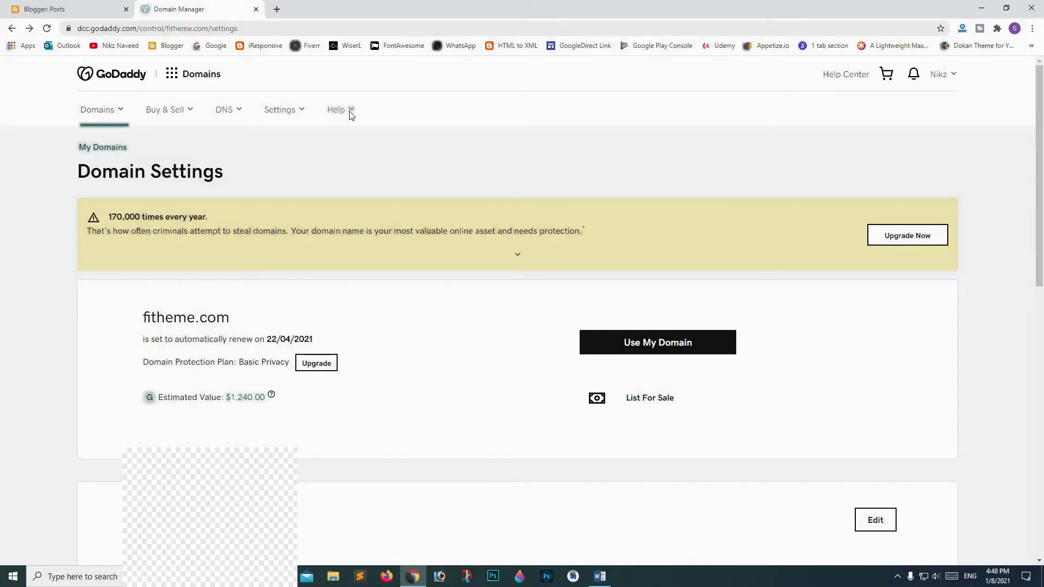
# Scroll to Additional Settings on the fitheme.com domain page and open Manage DNS
pyautogui.scroll(-1, 458, 171)
pyautogui.scroll(-1, 459, 174)
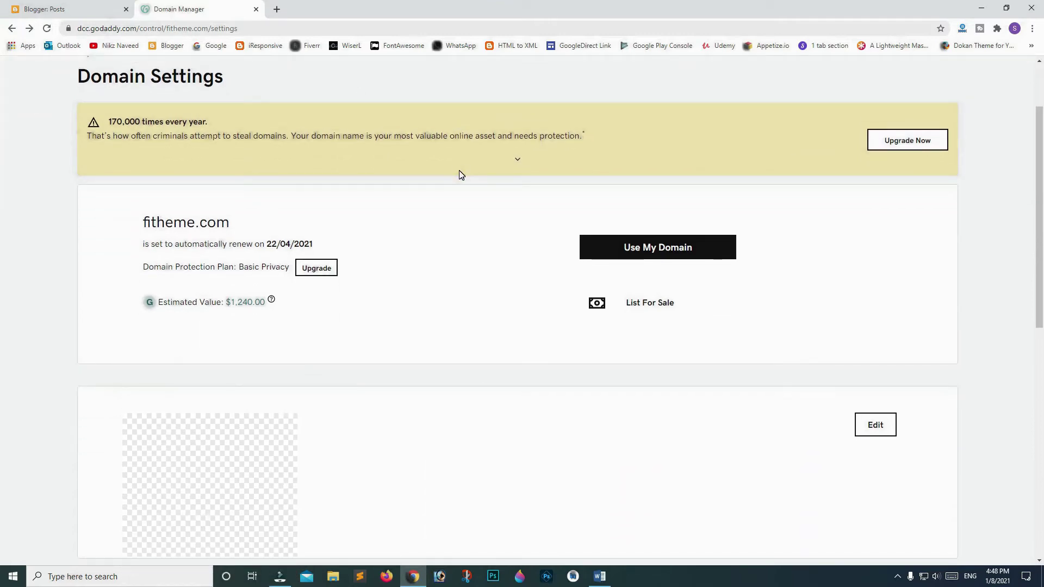
pyautogui.scroll(-2, 459, 174)
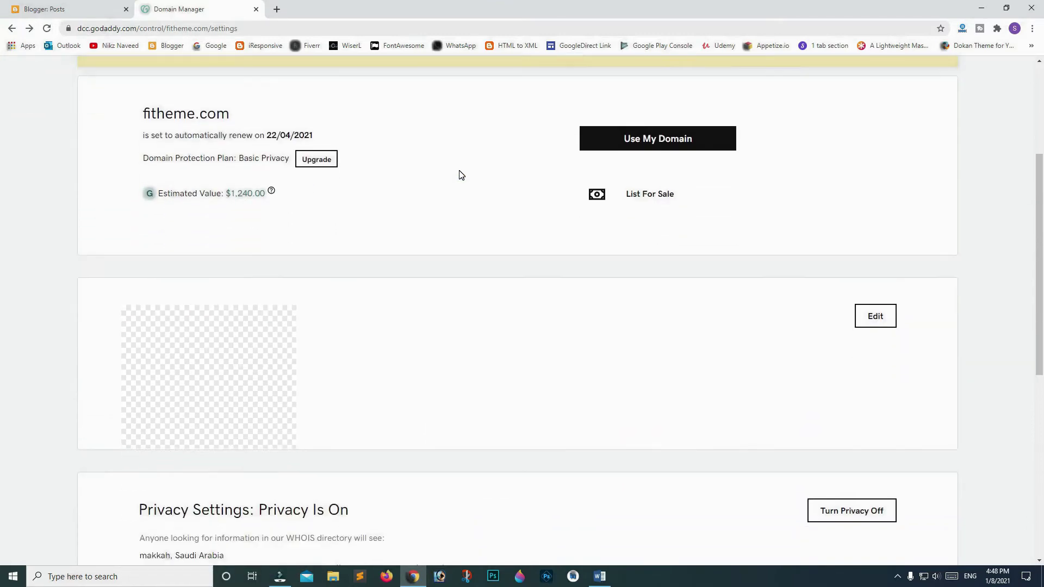
pyautogui.scroll(1, 458, 174)
pyautogui.scroll(2, 459, 172)
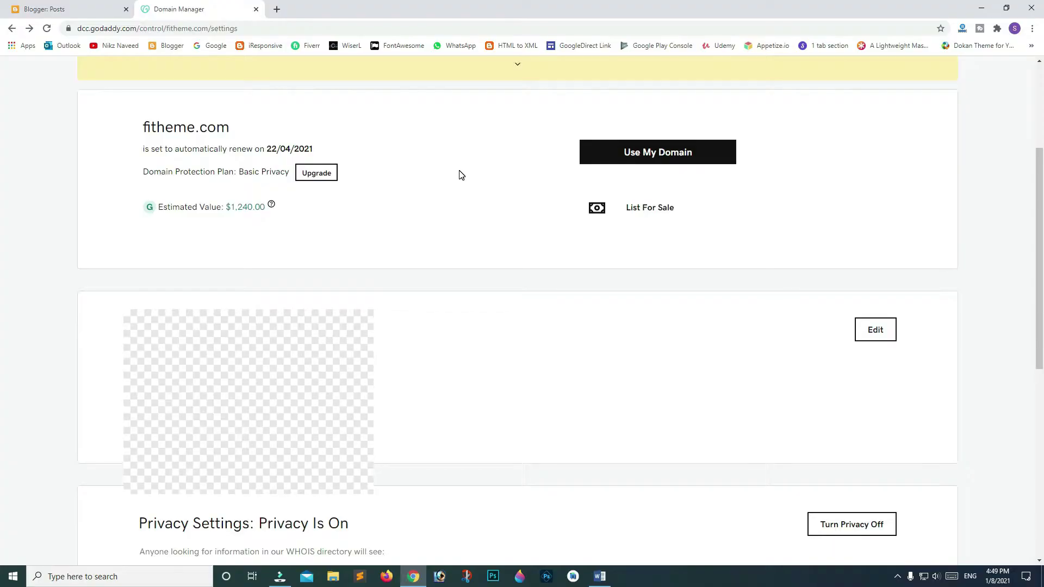
pyautogui.scroll(3, 459, 173)
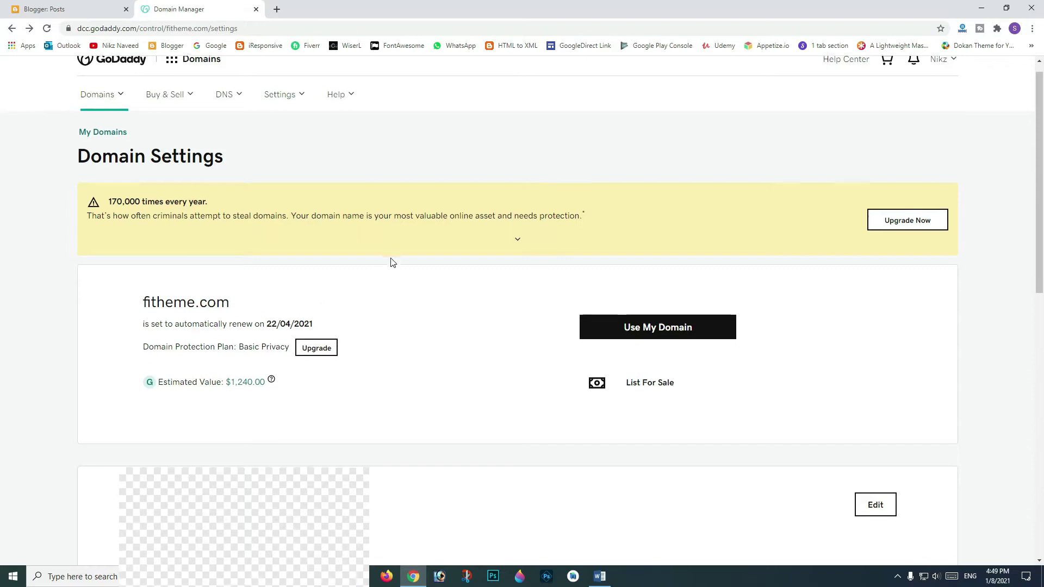
pyautogui.scroll(-1, 392, 261)
pyautogui.scroll(-8, 395, 260)
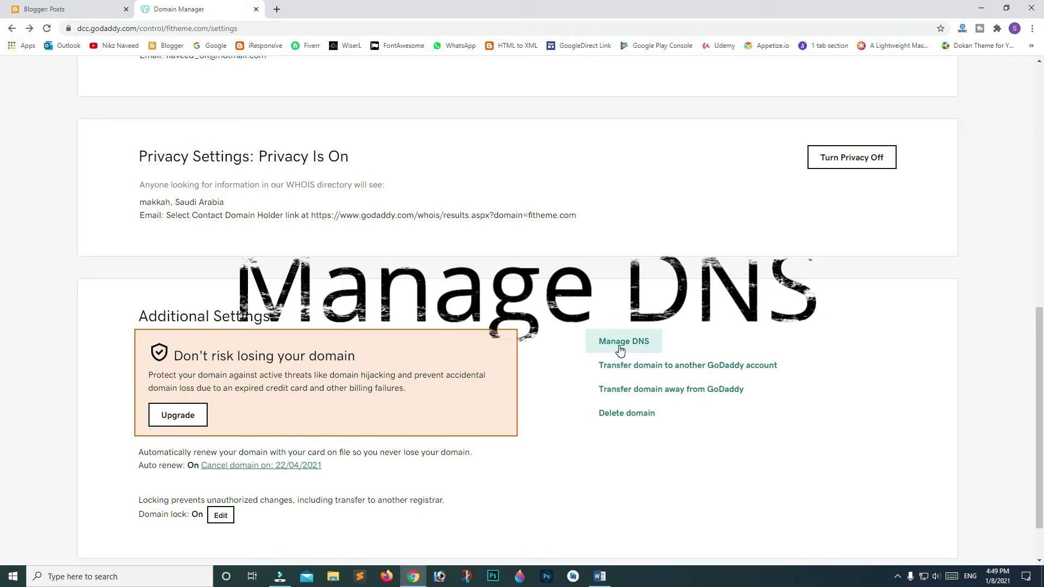
pyautogui.click(620, 348)
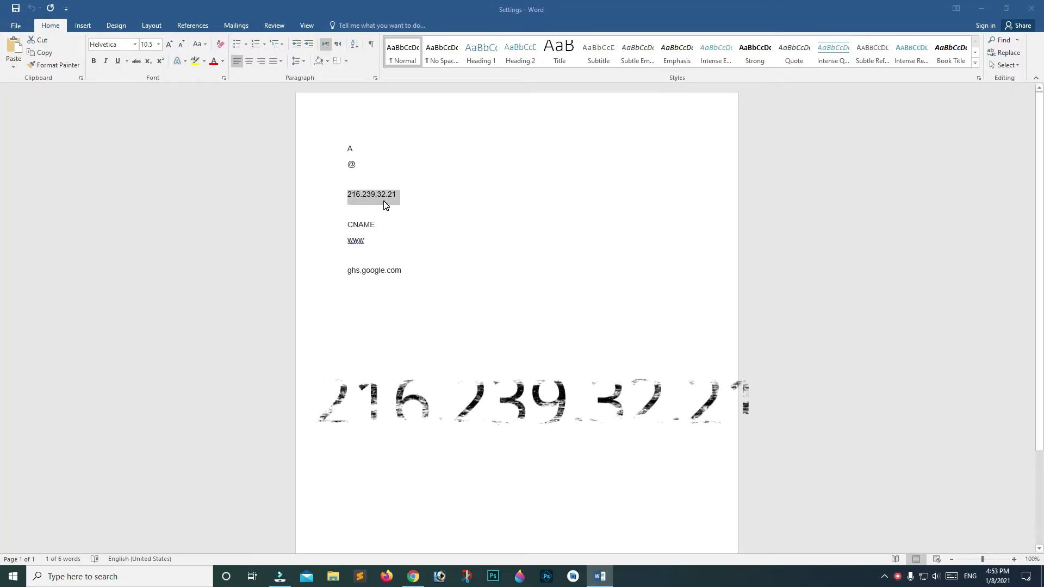
# Copy the IP address 216.239.32.21 from the Word notes
pyautogui.rightClick(384, 201)
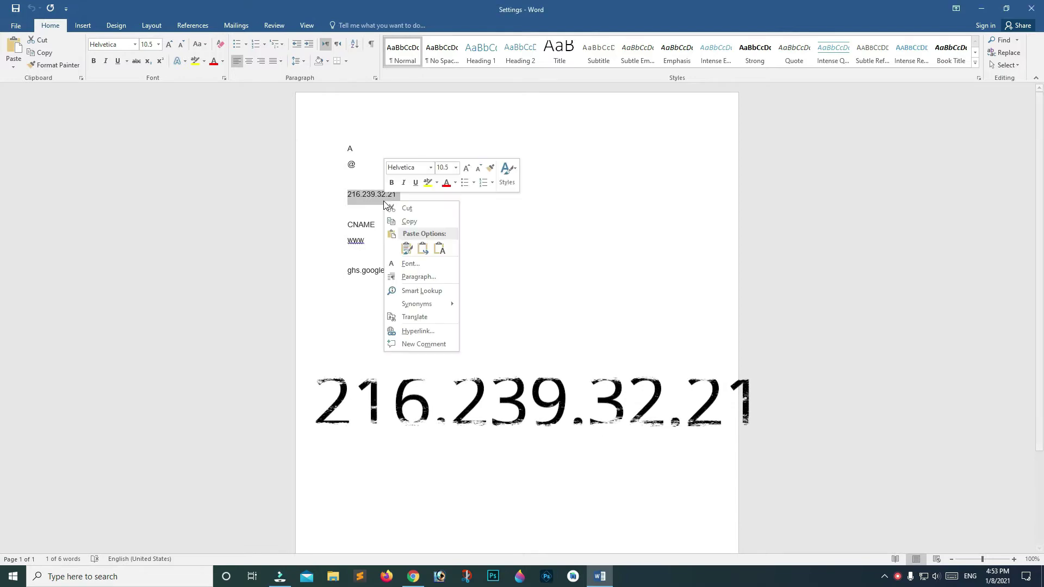
pyautogui.click(419, 222)
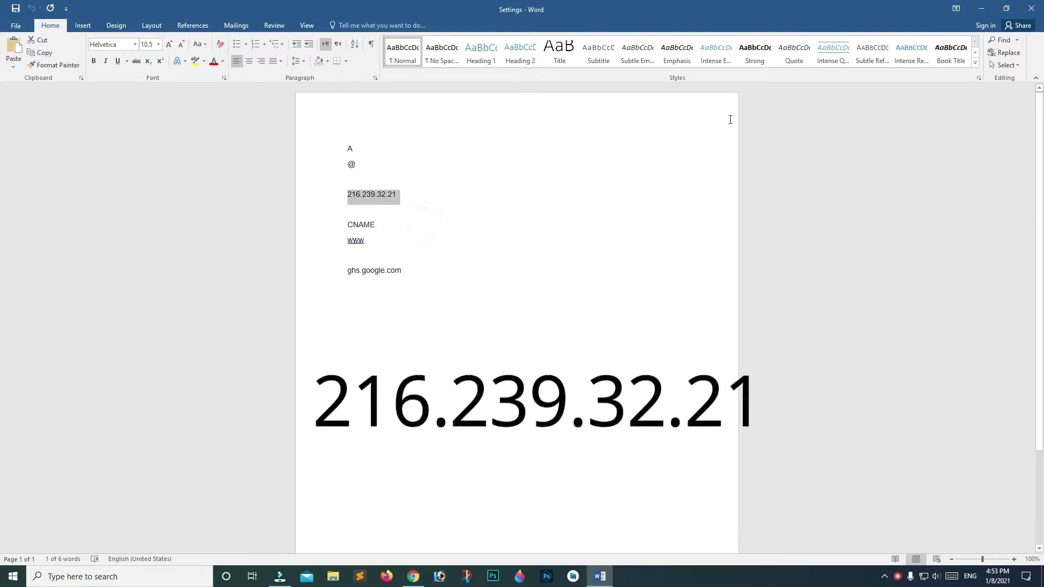
# Add an A record with host @ pointing to 216.239.32.21
pyautogui.click(981, 9)
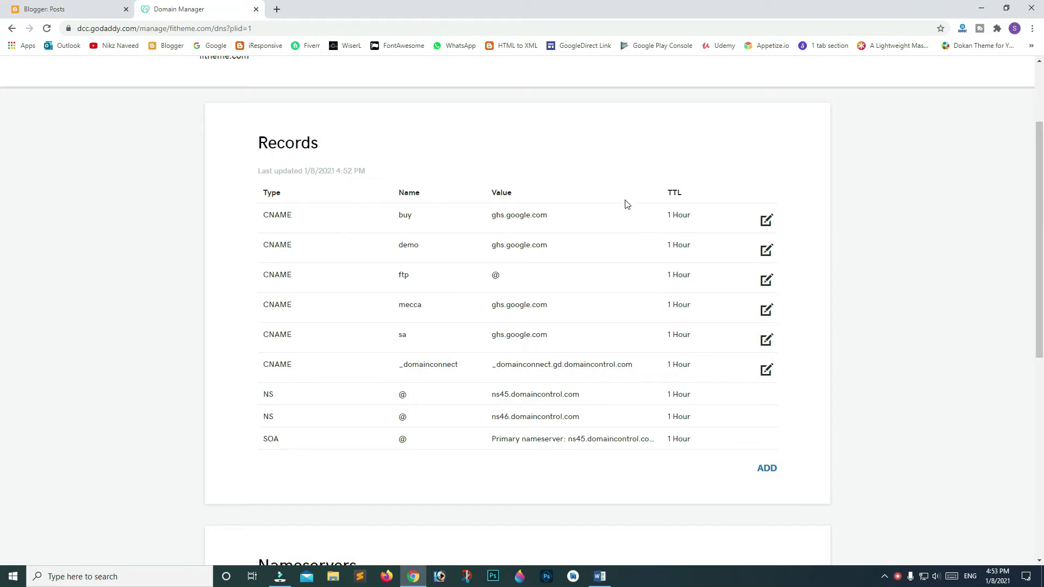
pyautogui.scroll(-1, 767, 307)
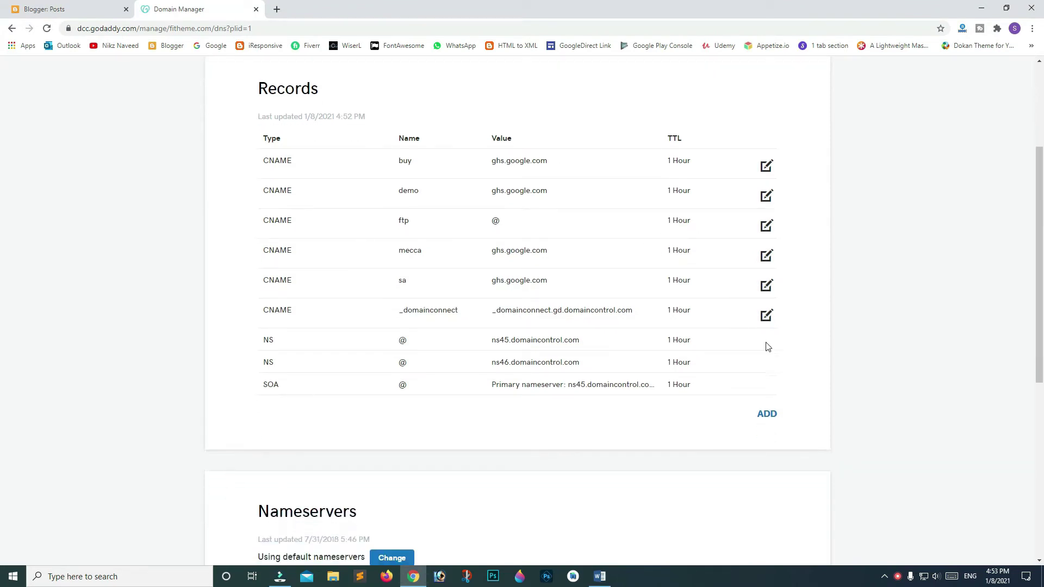
pyautogui.click(768, 413)
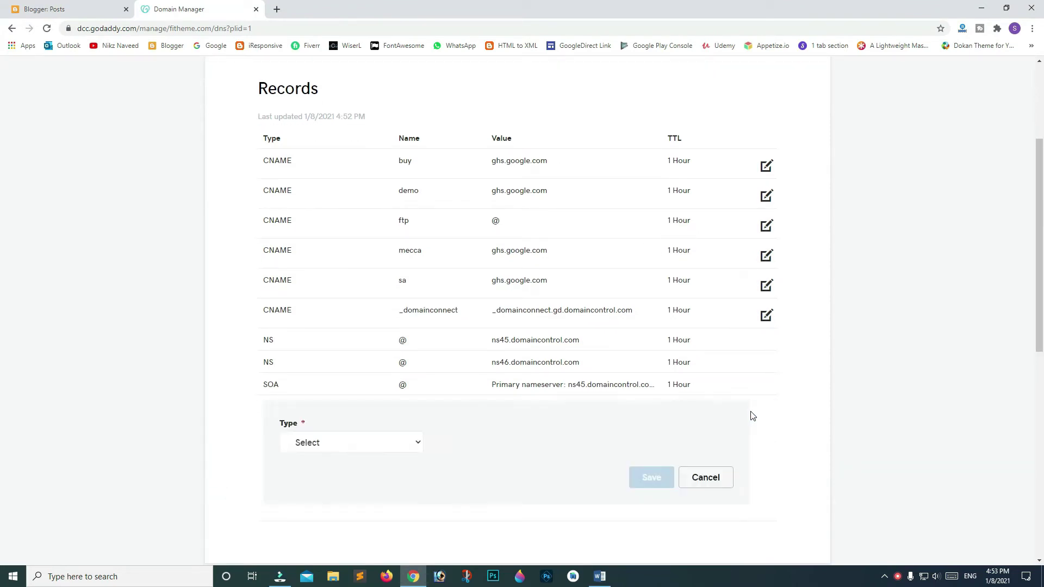
pyautogui.click(336, 447)
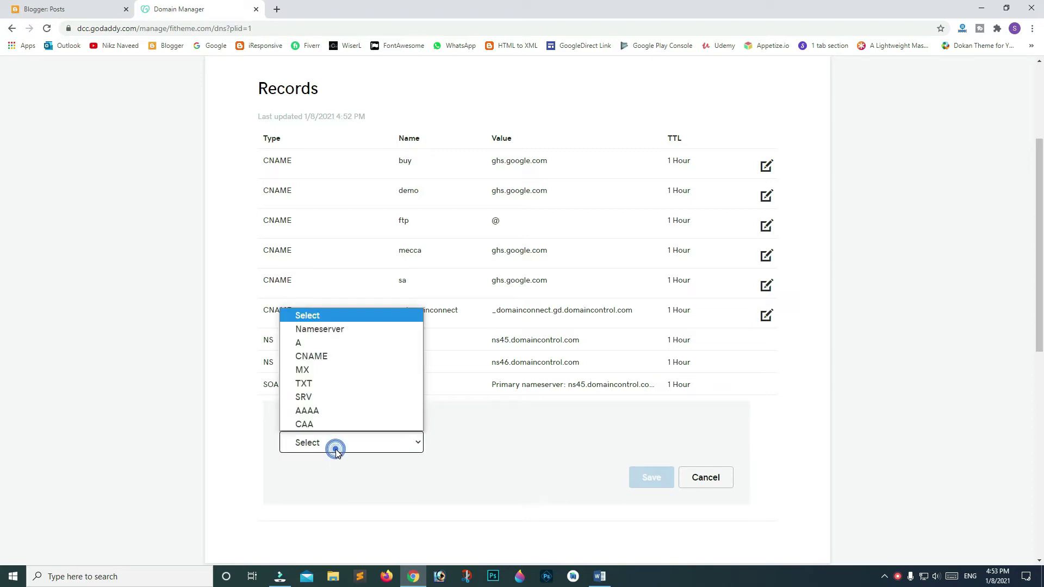
pyautogui.click(332, 338)
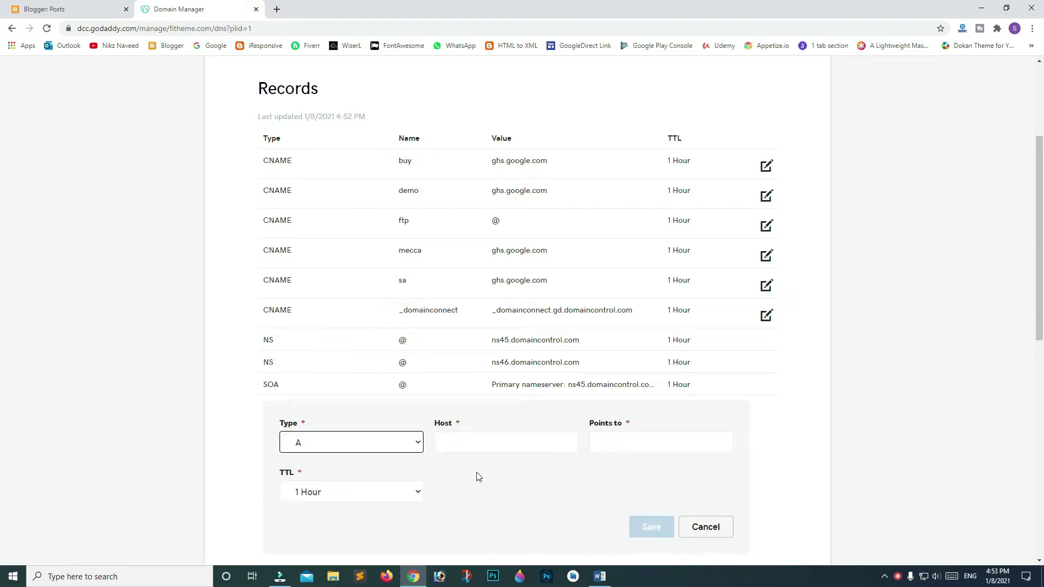
pyautogui.click(502, 441)
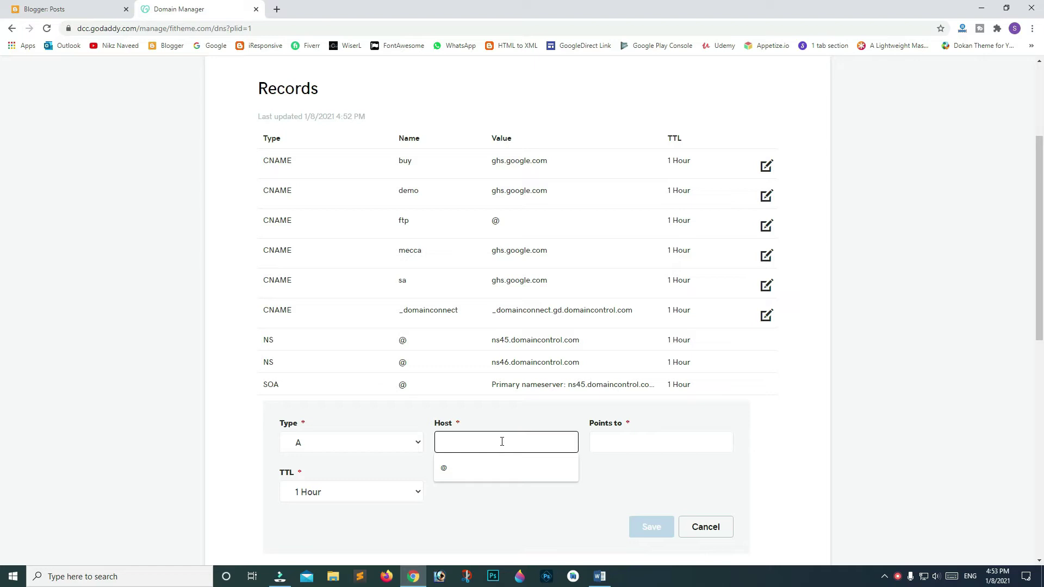
pyautogui.write('@')
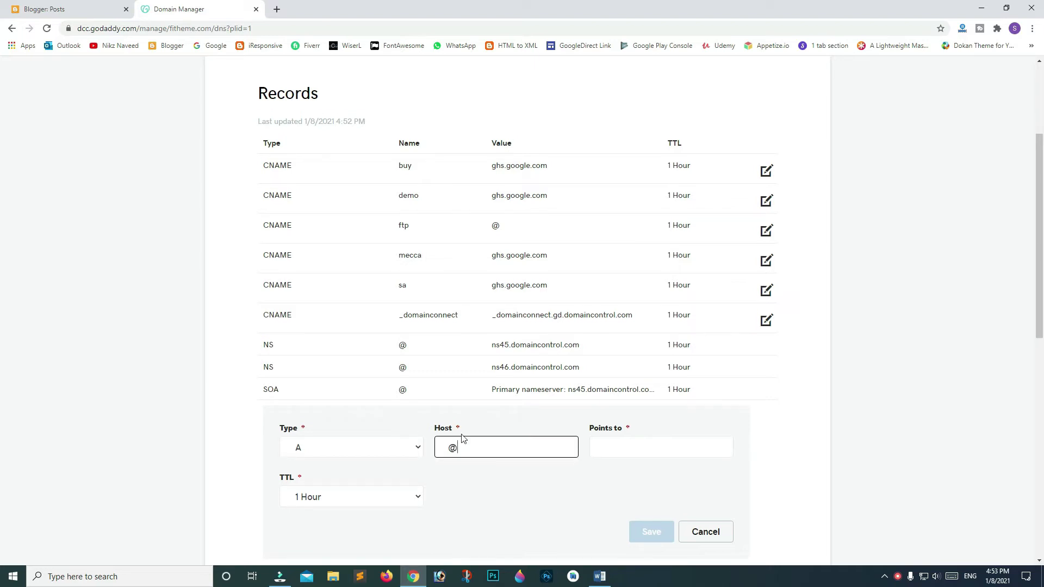
pyautogui.click(641, 449)
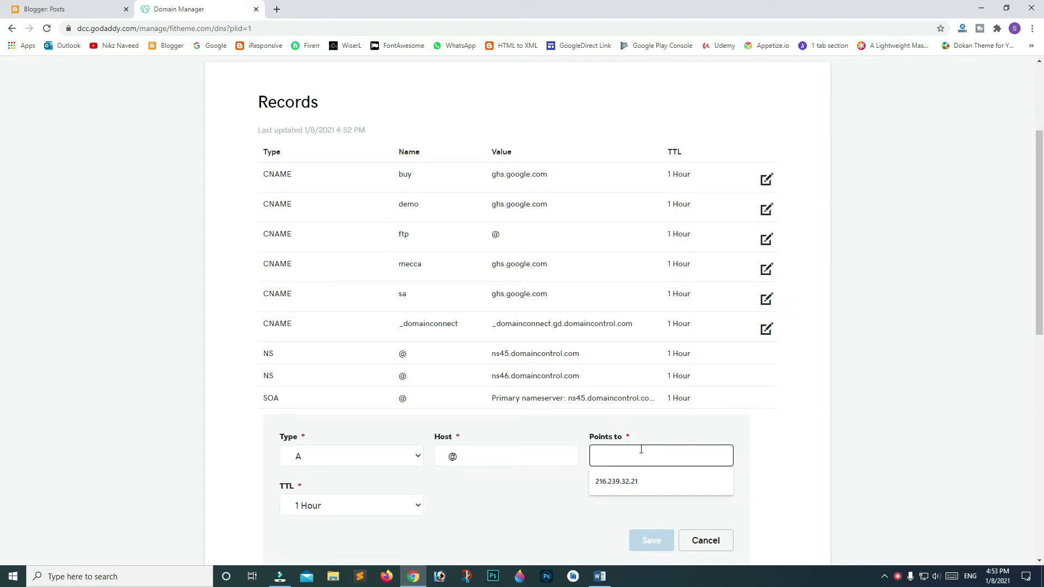
pyautogui.hotkey('ctrl', 'v')
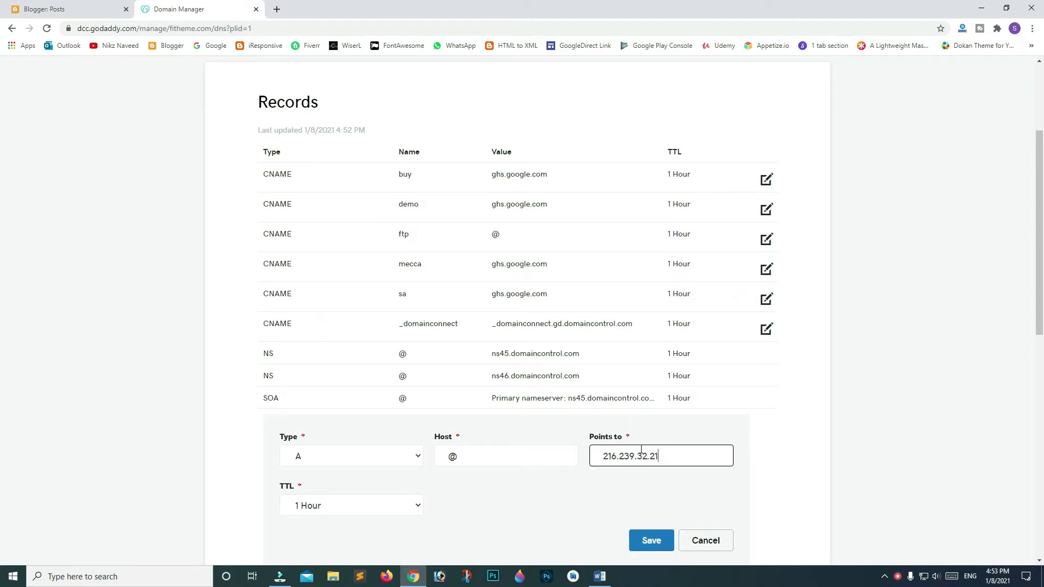
pyautogui.scroll(-2, 598, 413)
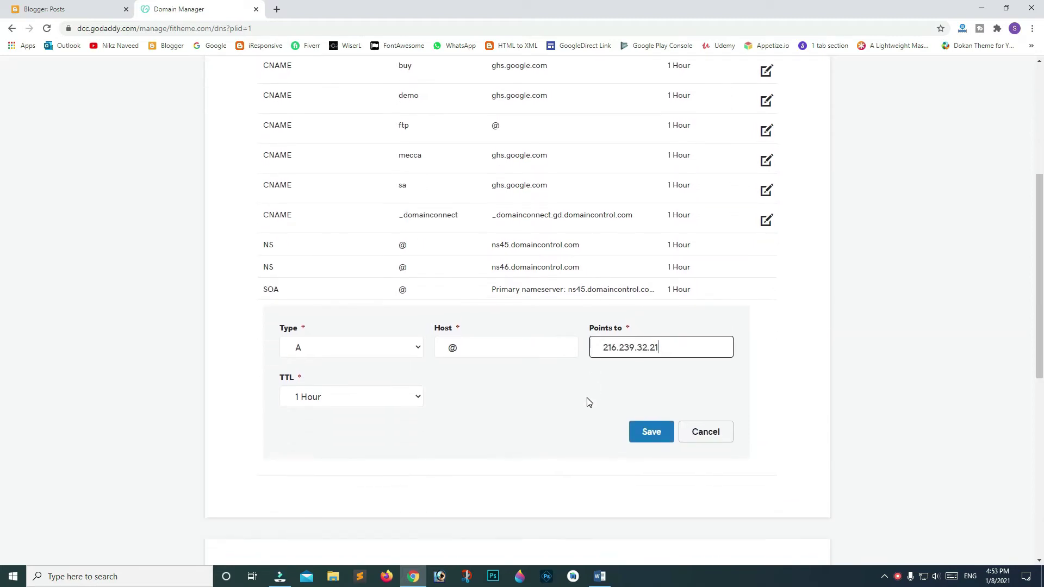
pyautogui.click(650, 430)
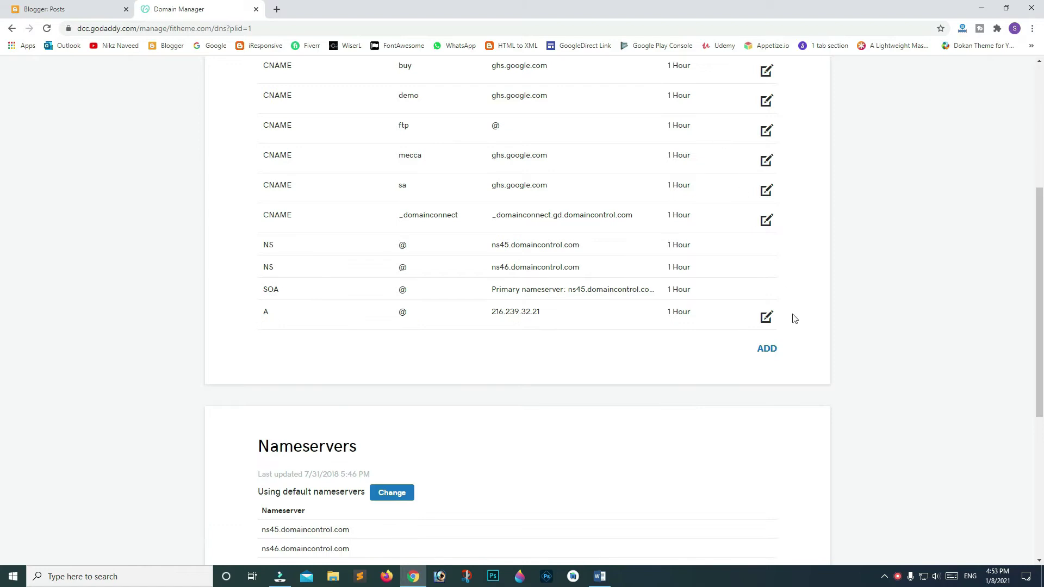
# Add a second A record with host @ pointing to 216.239.34.21
pyautogui.click(768, 347)
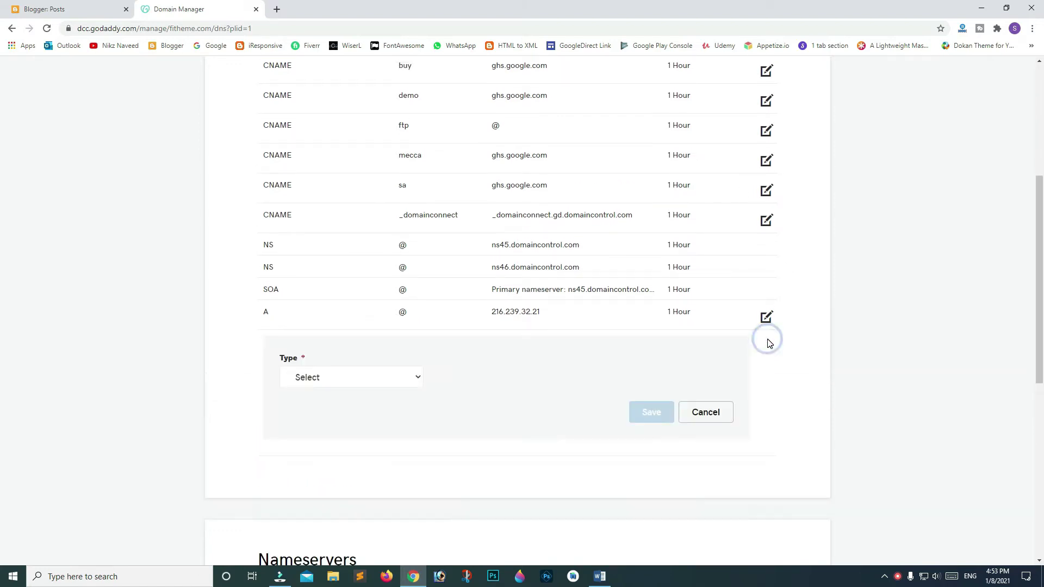
pyautogui.click(368, 375)
pyautogui.click(362, 424)
pyautogui.click(452, 382)
pyautogui.click(499, 398)
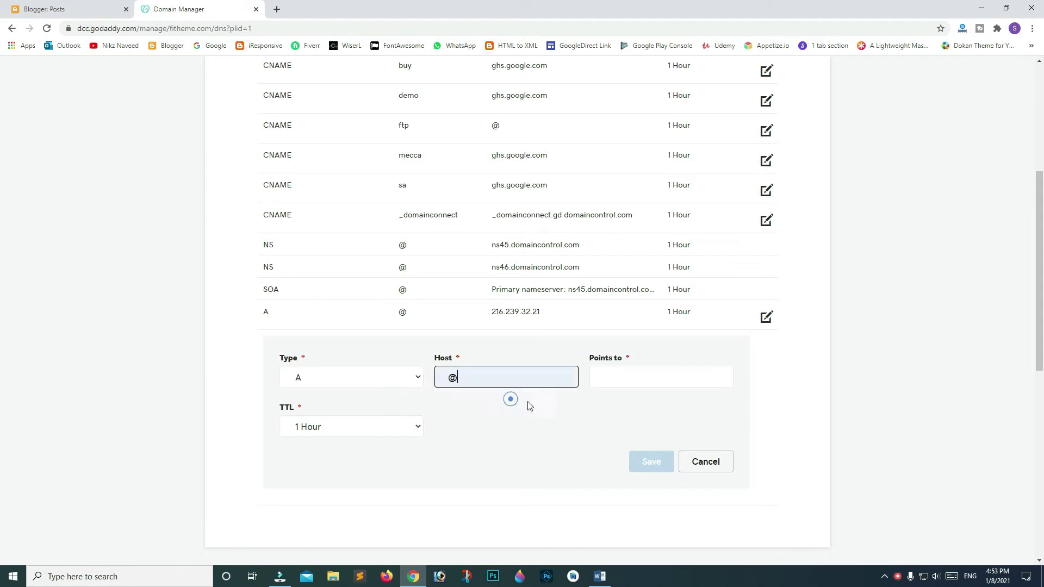
pyautogui.click(667, 377)
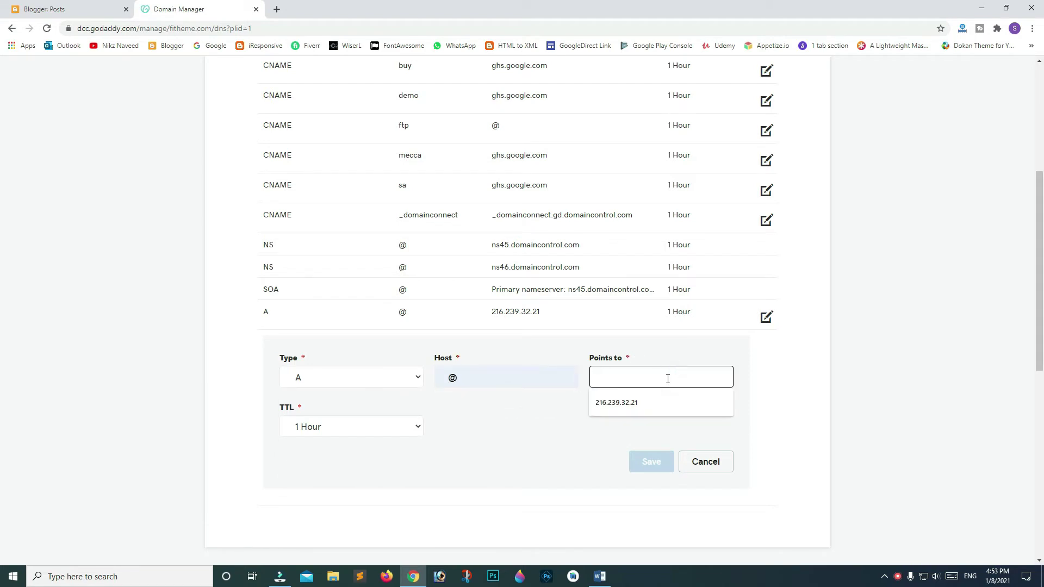
pyautogui.press('Down')
pyautogui.press('Return')
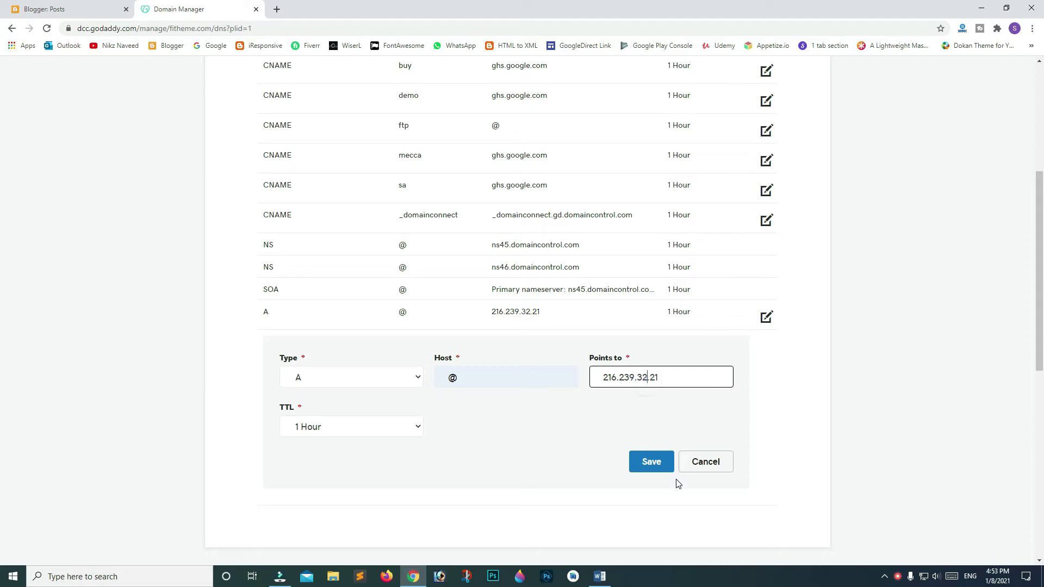
pyautogui.press('BackSpace')
pyautogui.write('4')
pyautogui.scroll(1, 661, 474)
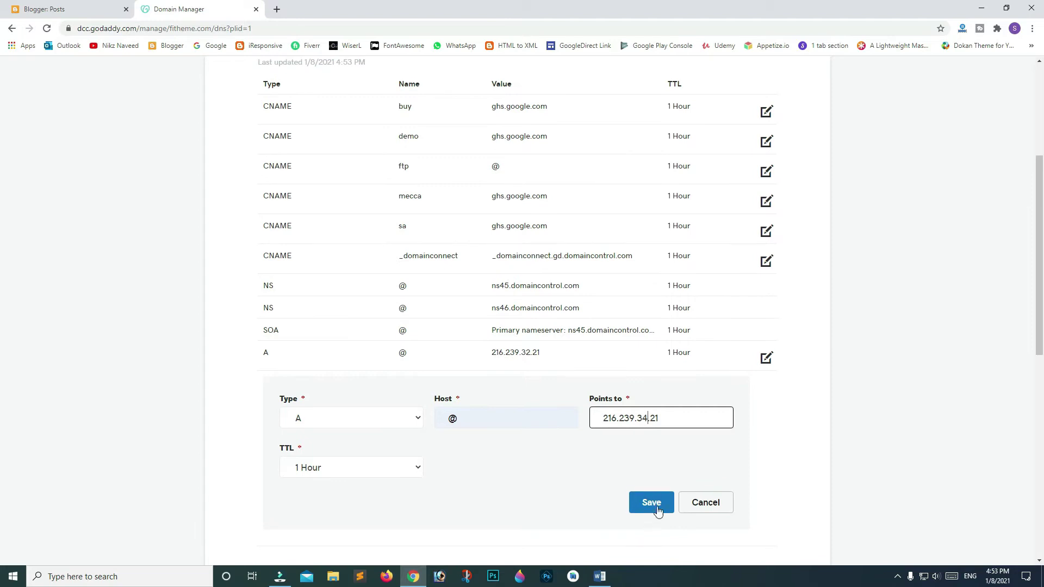
pyautogui.click(660, 507)
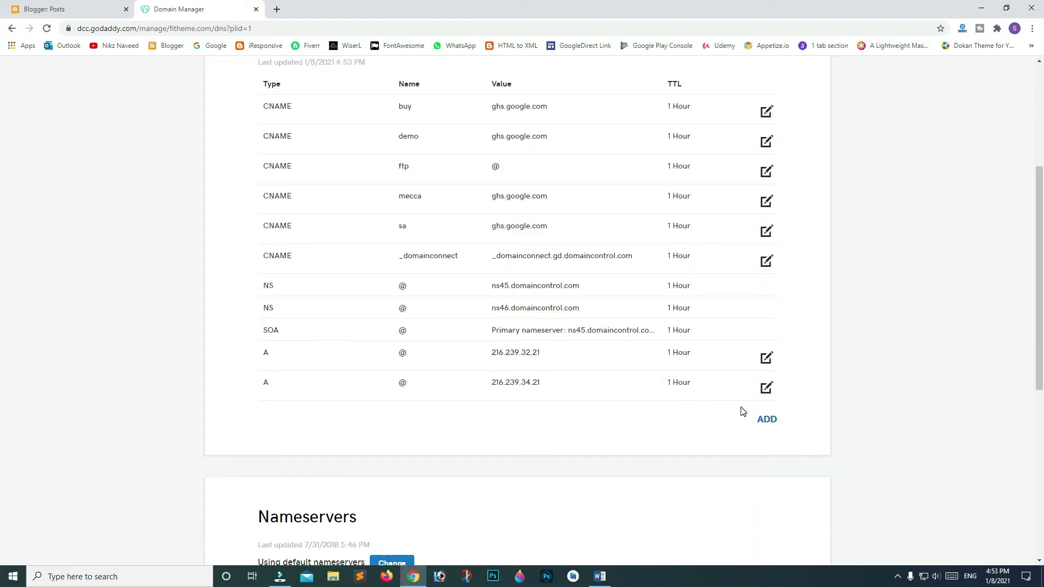
# Add a third A record with host @ pointing to 216.239.36.21
pyautogui.click(769, 445)
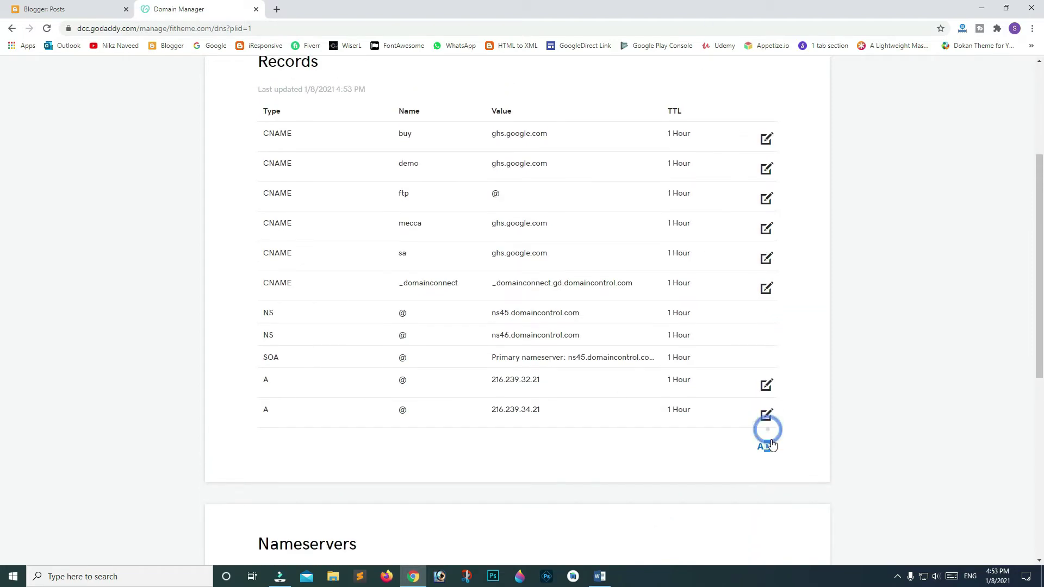
pyautogui.click(376, 478)
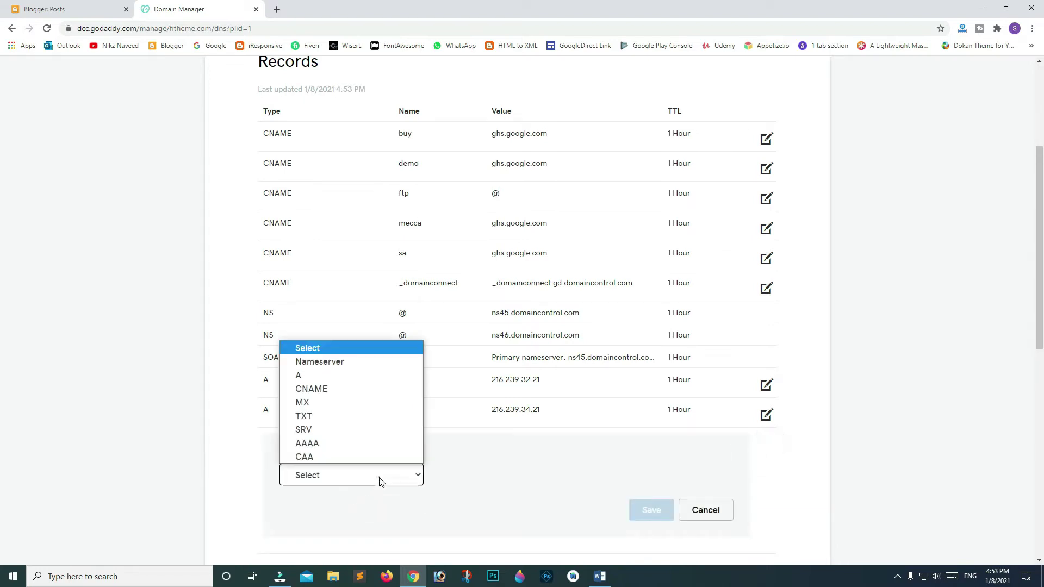
pyautogui.click(382, 375)
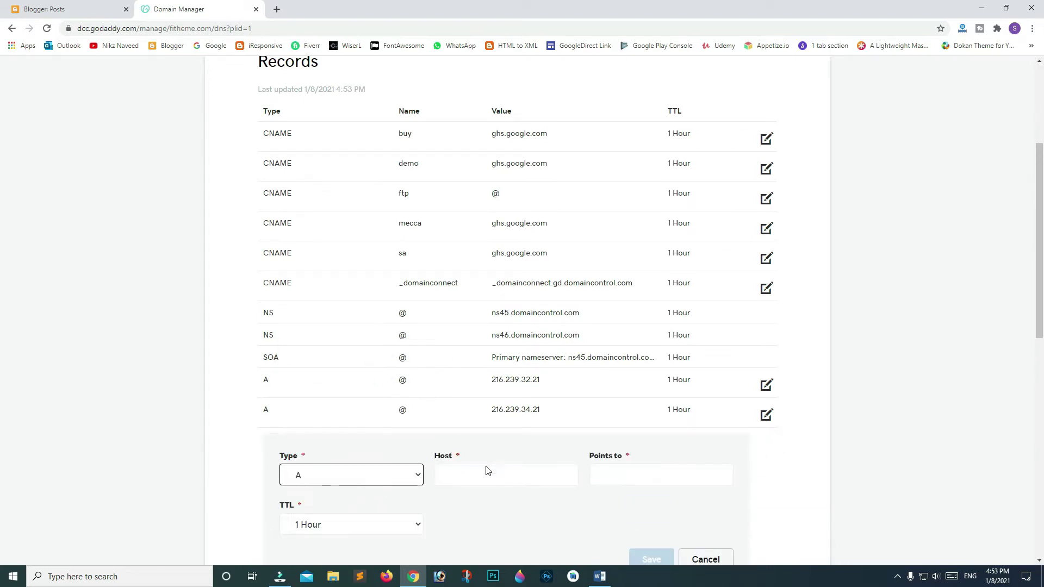
pyautogui.click(489, 475)
pyautogui.click(495, 500)
pyautogui.click(608, 478)
pyautogui.press('Down')
pyautogui.press('Return')
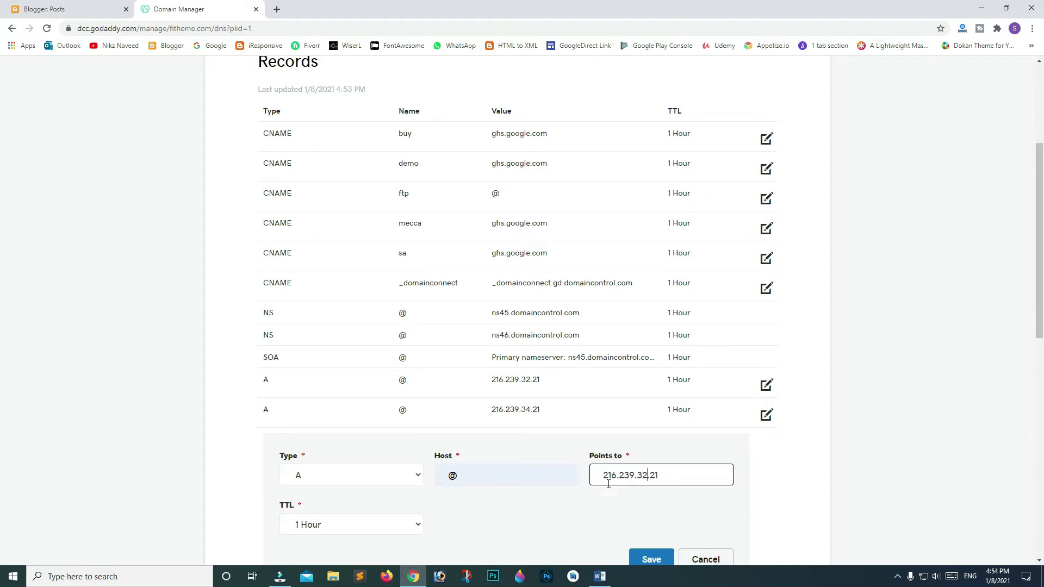
pyautogui.press('BackSpace')
pyautogui.write('6')
pyautogui.scroll(-1, 603, 483)
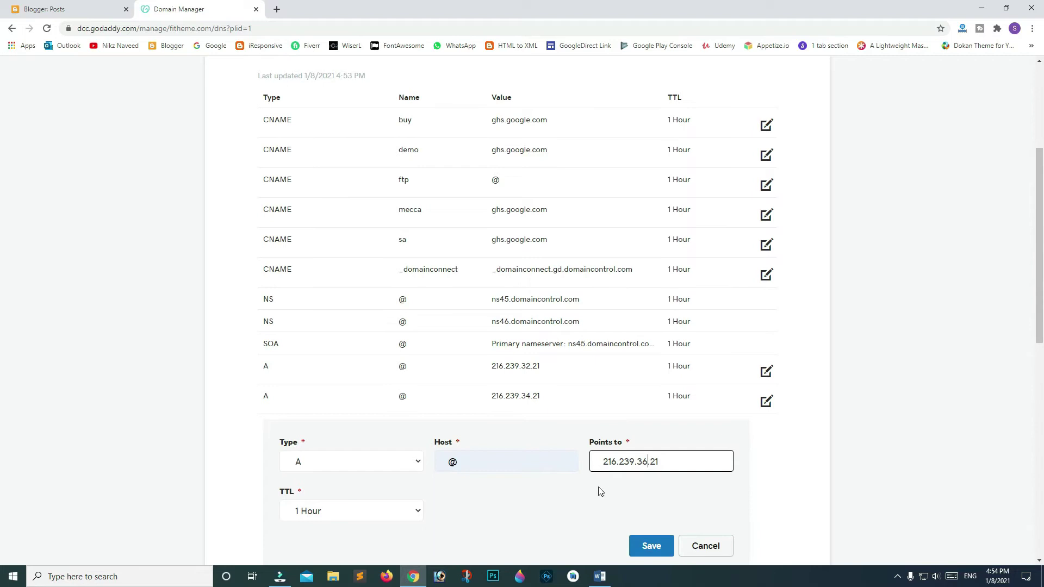
pyautogui.click(649, 534)
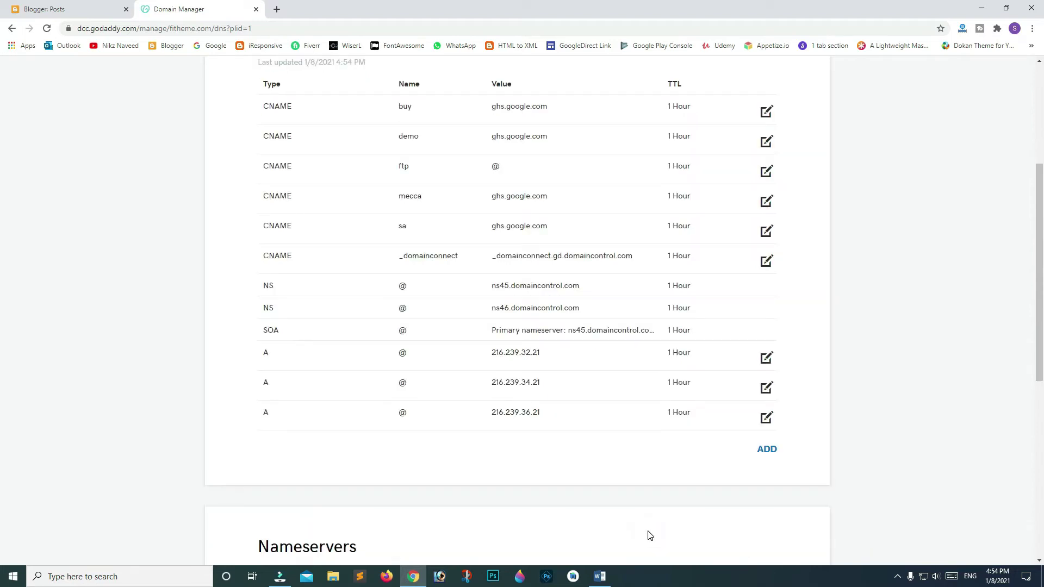
# Add a fourth A record with host @ pointing to 216.239.38.21
pyautogui.click(771, 450)
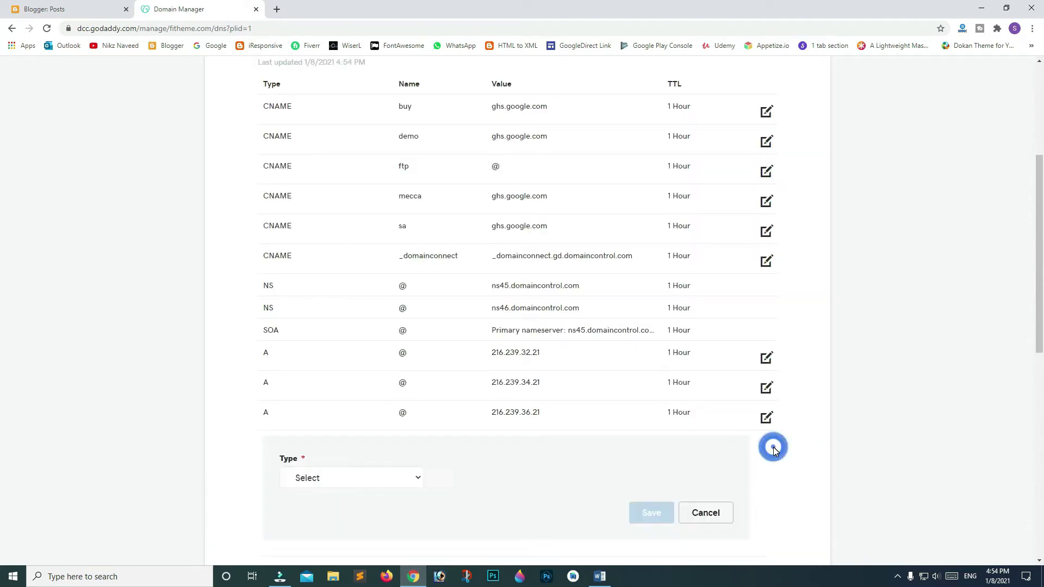
pyautogui.click(363, 477)
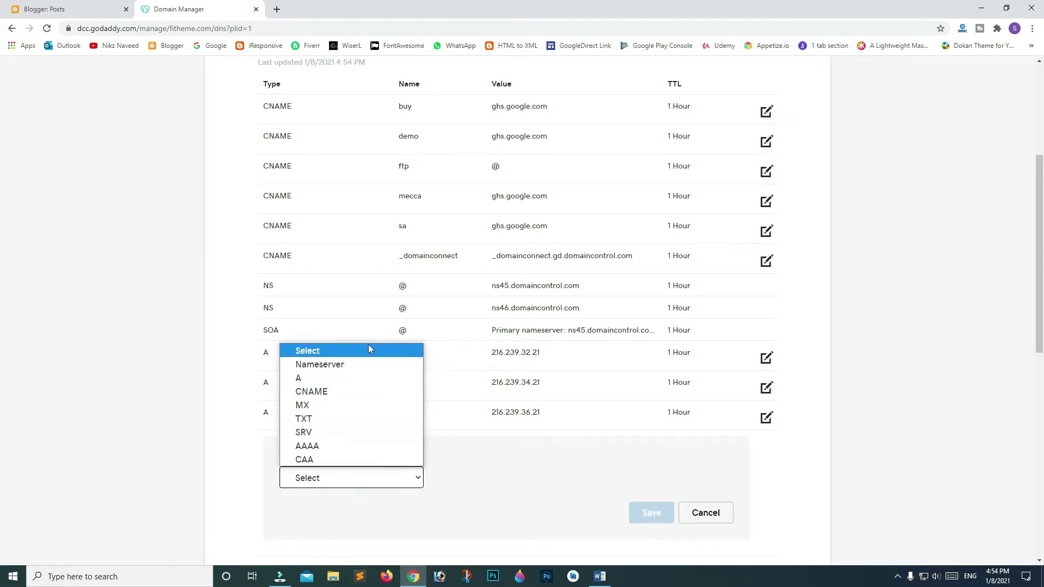
pyautogui.click(380, 377)
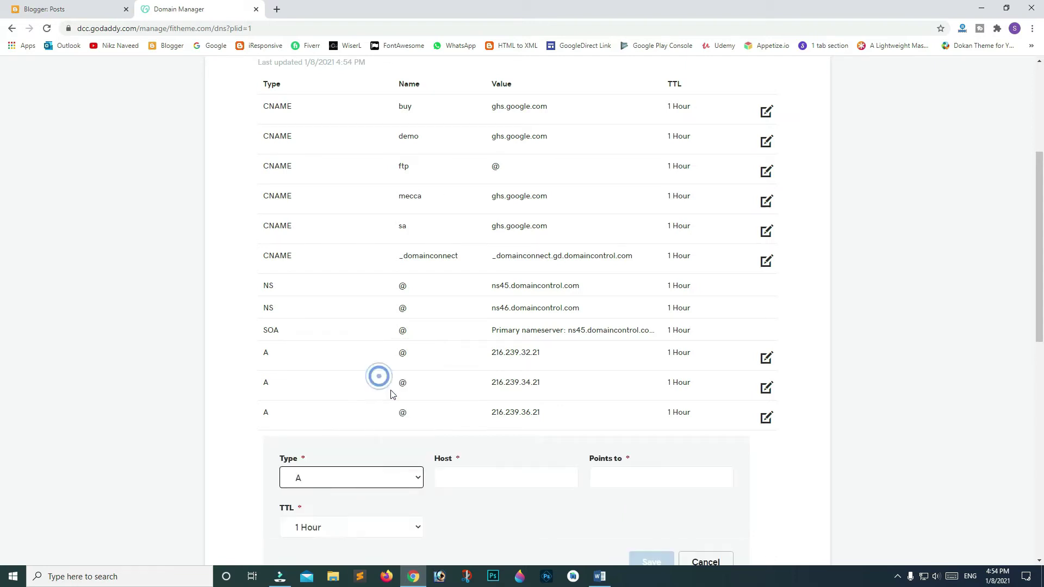
pyautogui.click(488, 471)
pyautogui.click(482, 496)
pyautogui.click(609, 483)
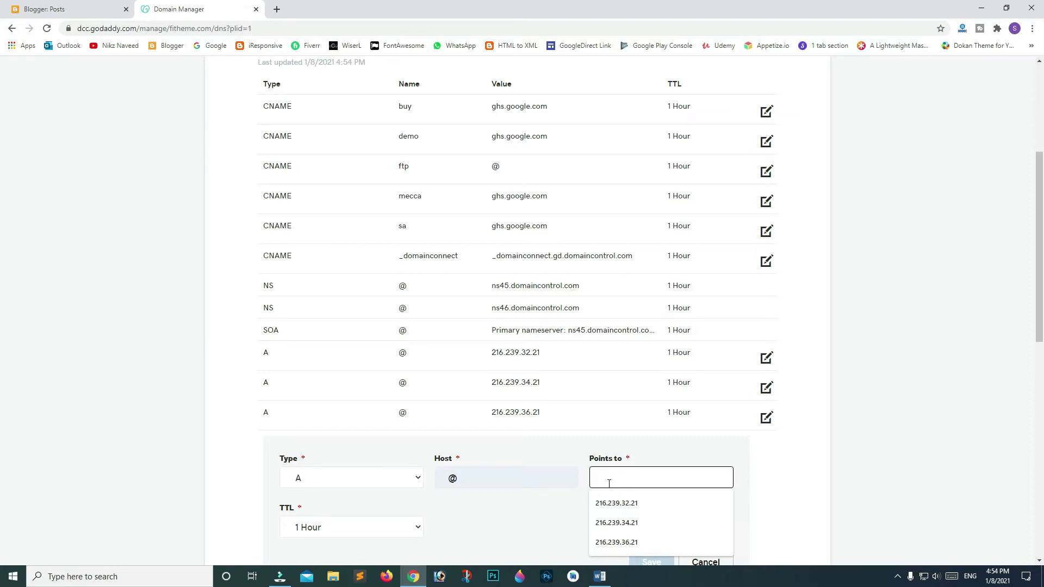
pyautogui.write('216.239.32.21')
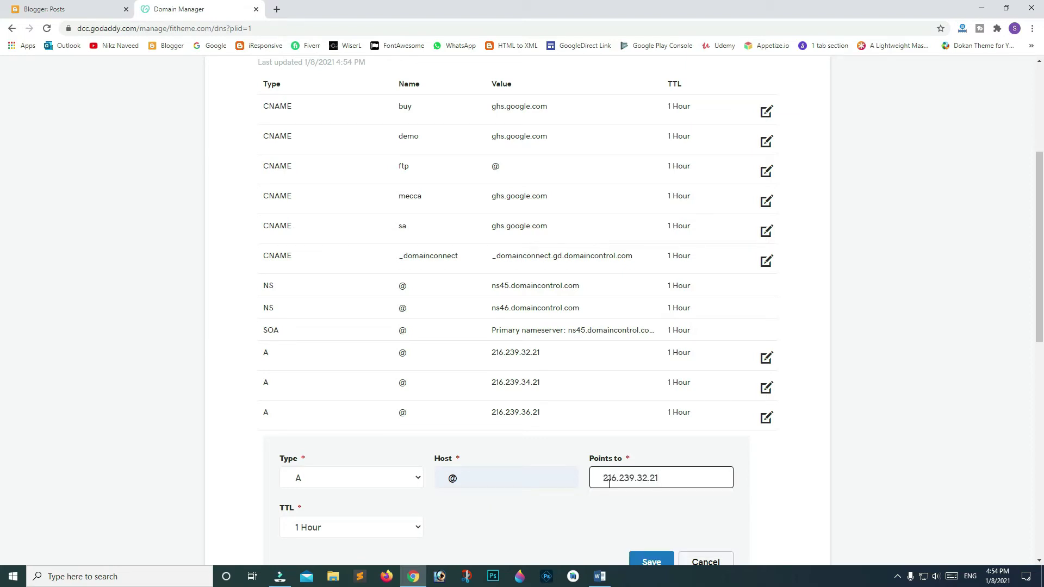
pyautogui.press('Delete')
pyautogui.scroll(-1, 608, 483)
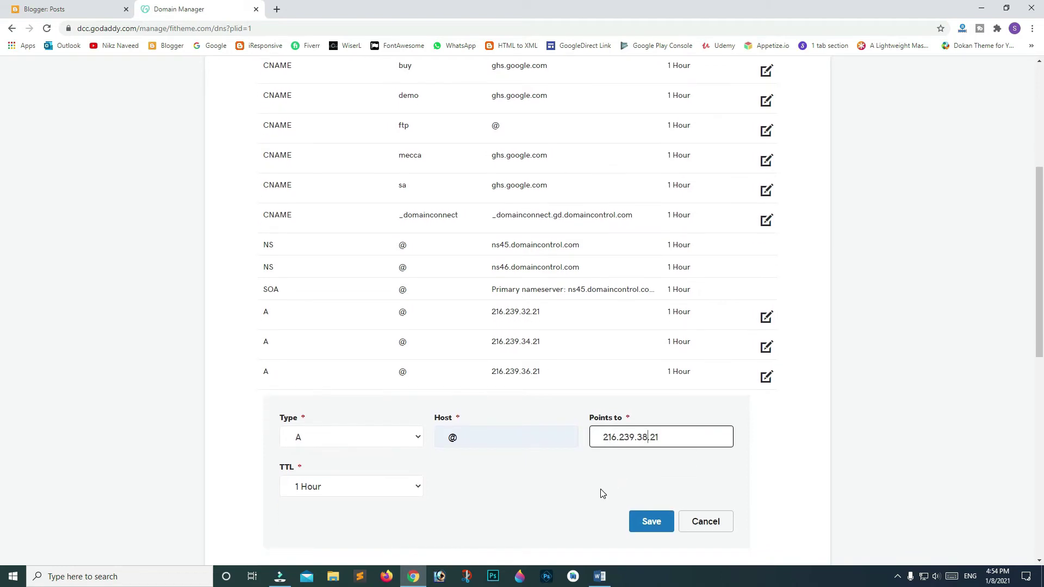
pyautogui.click(654, 525)
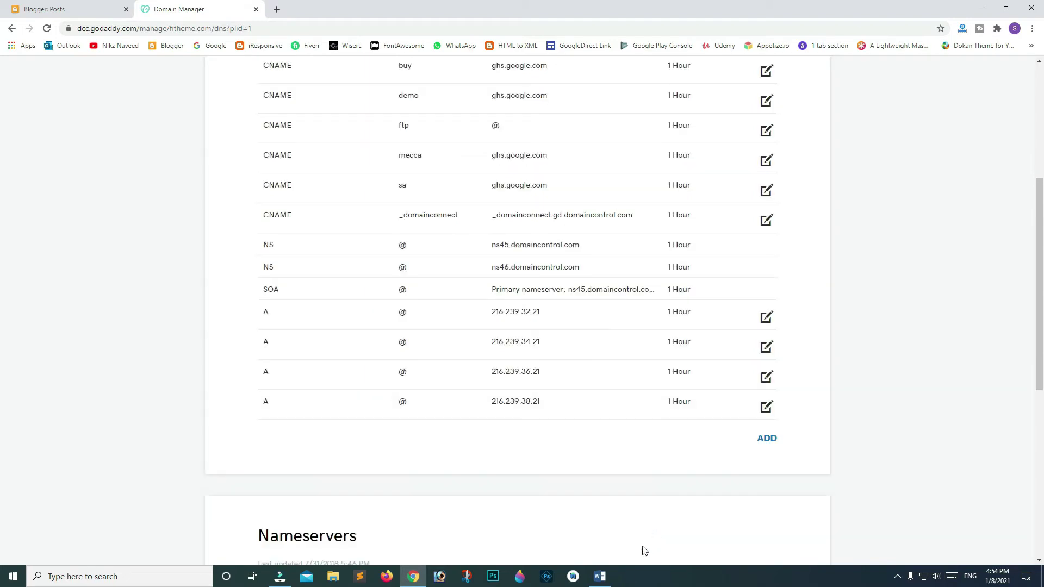
# Copy ghs.google.com from the Word notes and switch back to the GoDaddy DNS page
pyautogui.click(608, 576)
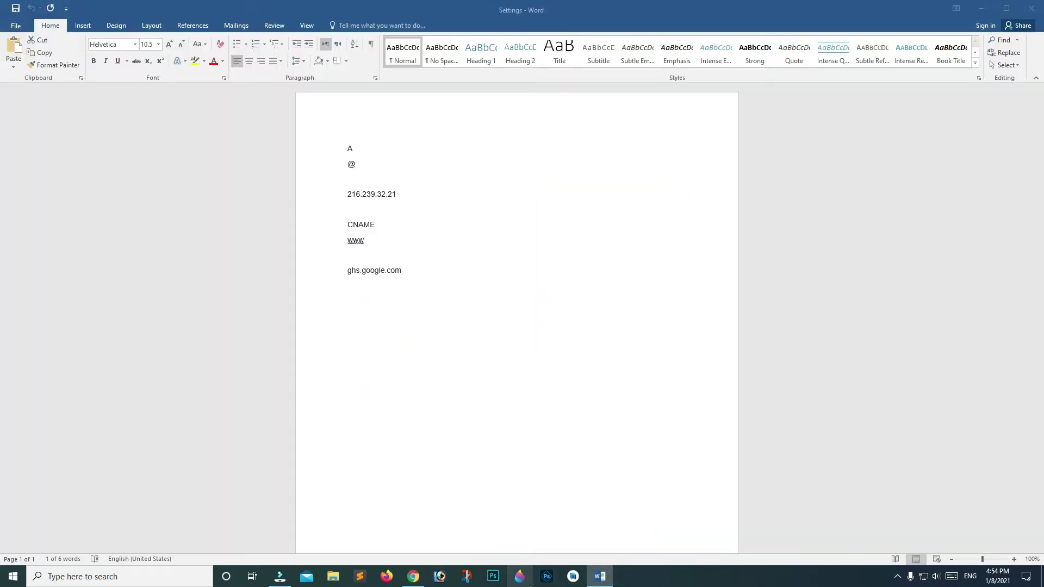
pyautogui.click(379, 233)
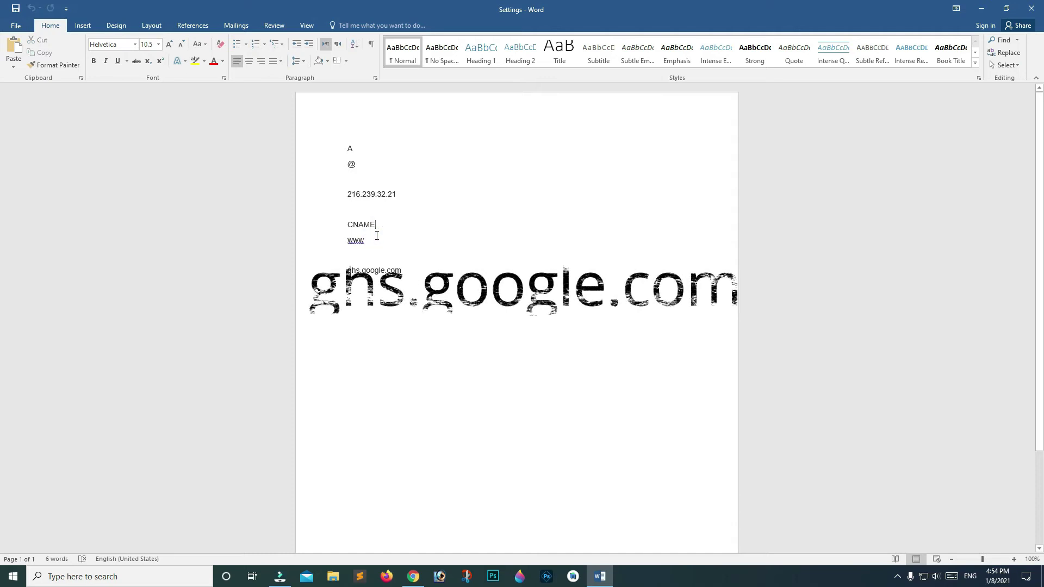
pyautogui.moveTo(402, 270); pyautogui.dragTo(357, 266)
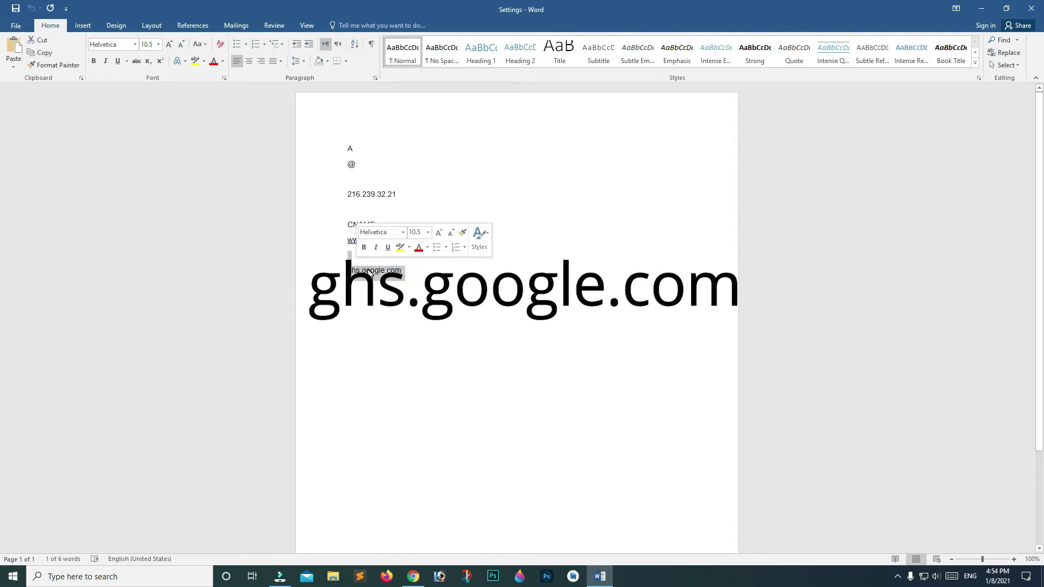
pyautogui.rightClick(368, 273)
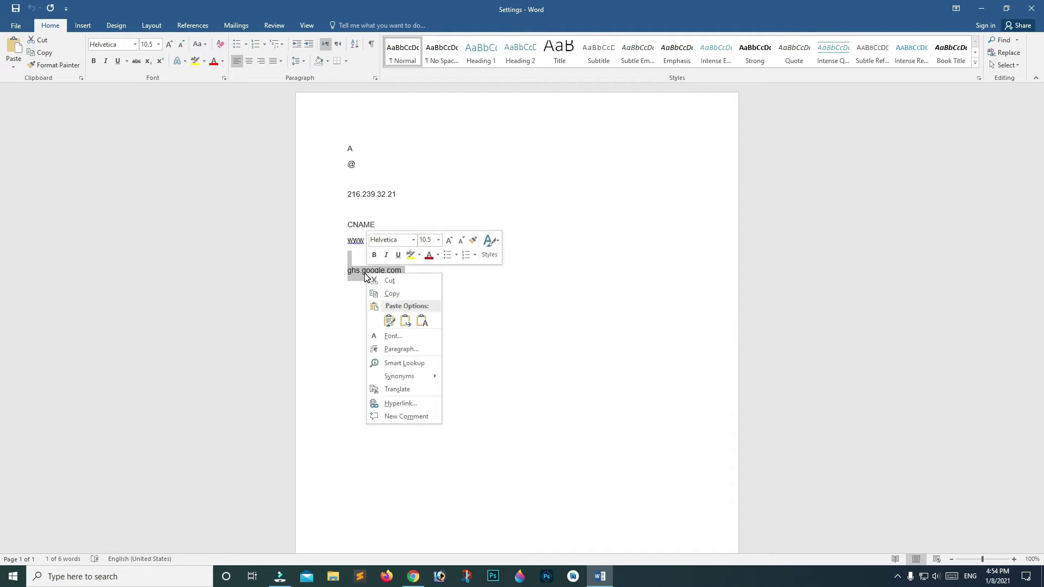
pyautogui.click(396, 289)
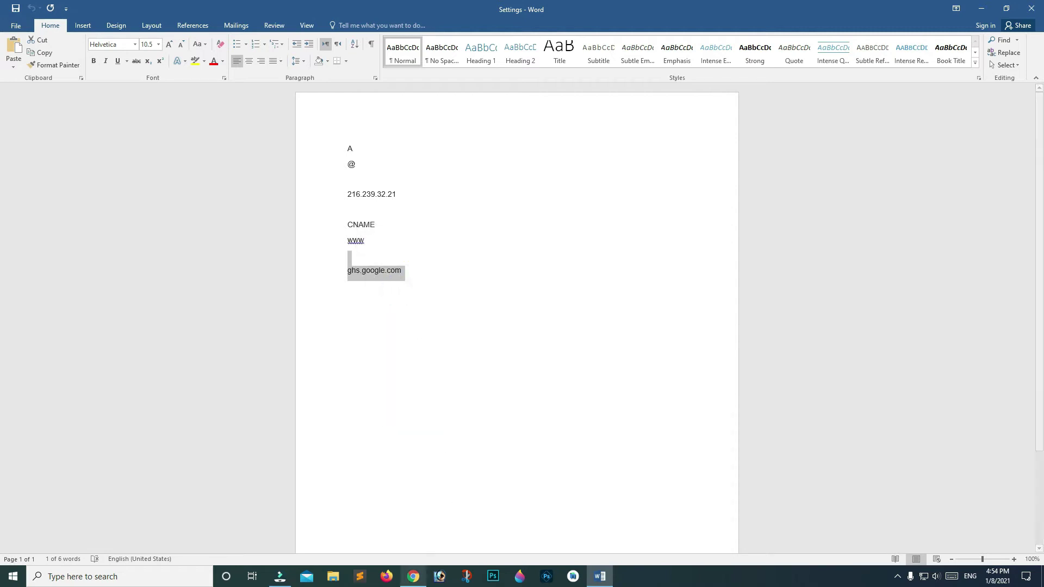
pyautogui.click(413, 576)
pyautogui.scroll(-2, 673, 256)
# Add a CNAME record with host www pointing to ghs.google.com
pyautogui.click(768, 341)
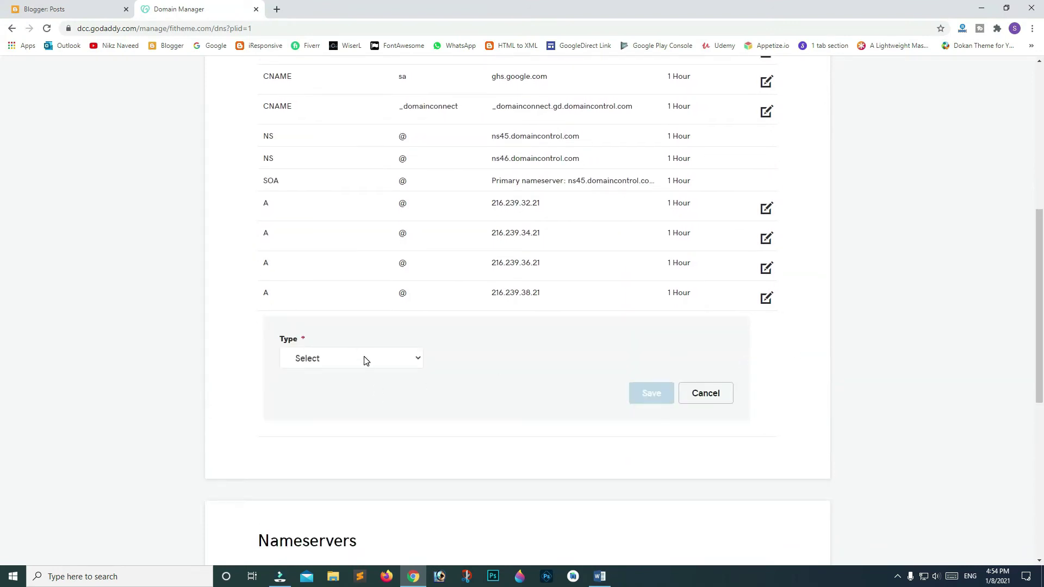
pyautogui.click(364, 357)
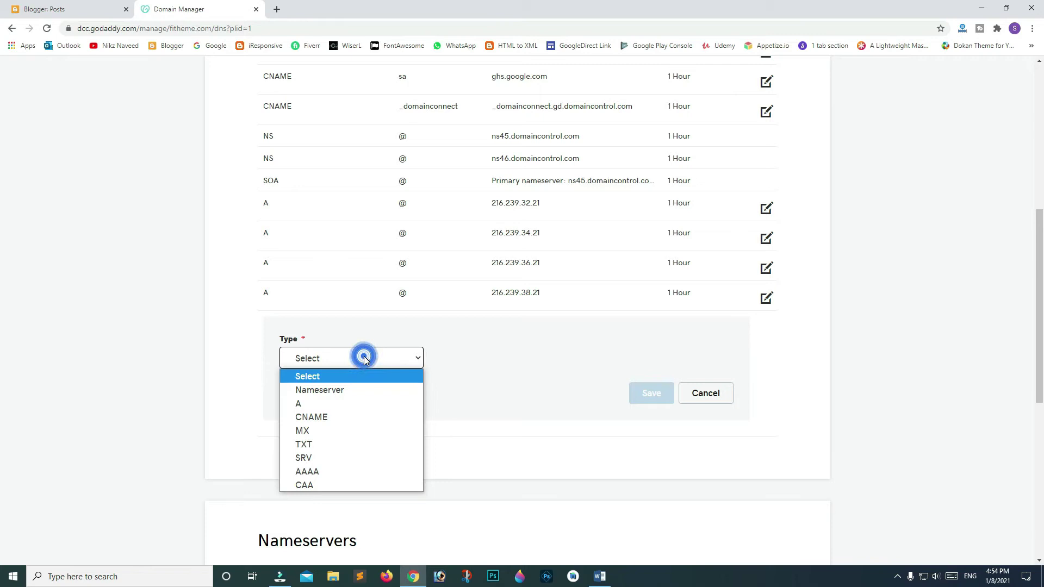
pyautogui.click(366, 416)
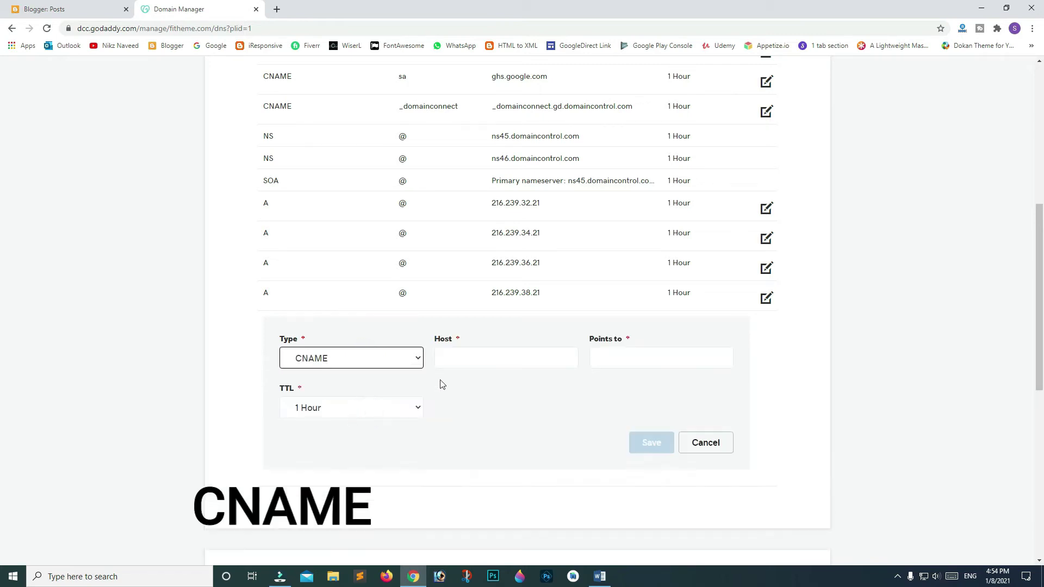
pyautogui.click(474, 361)
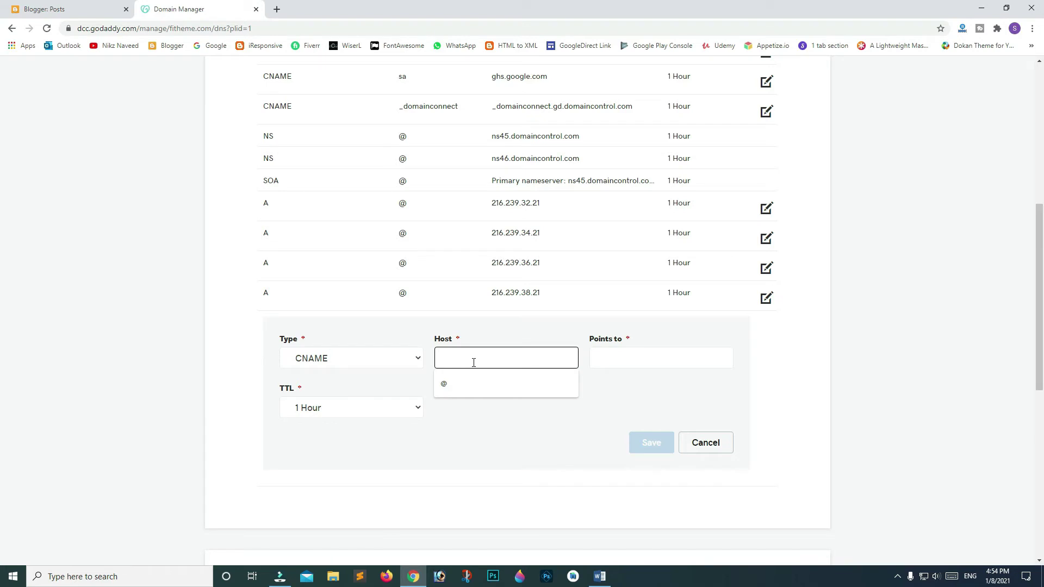
pyautogui.write('www')
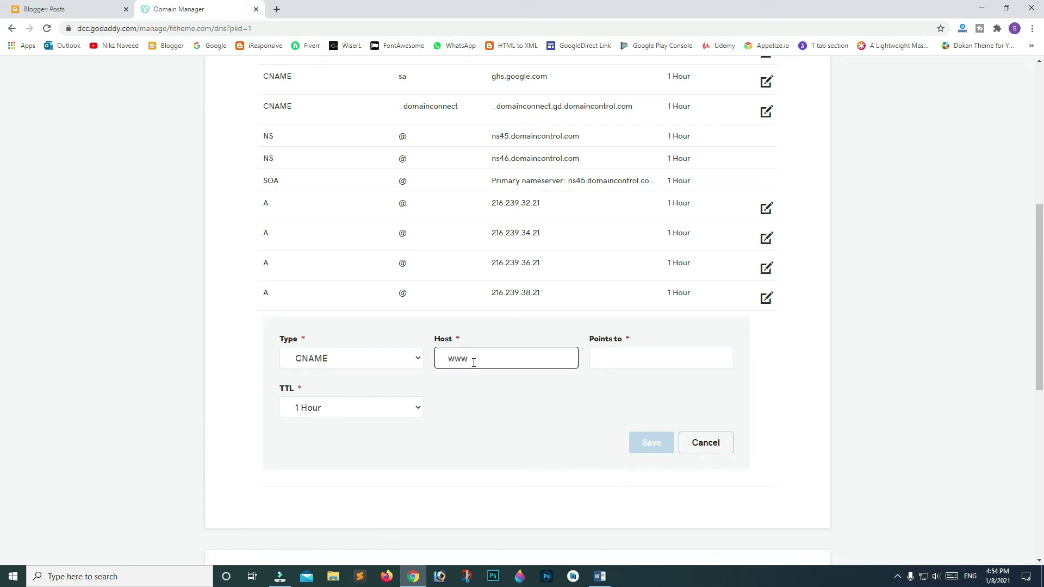
pyautogui.press('Tab')
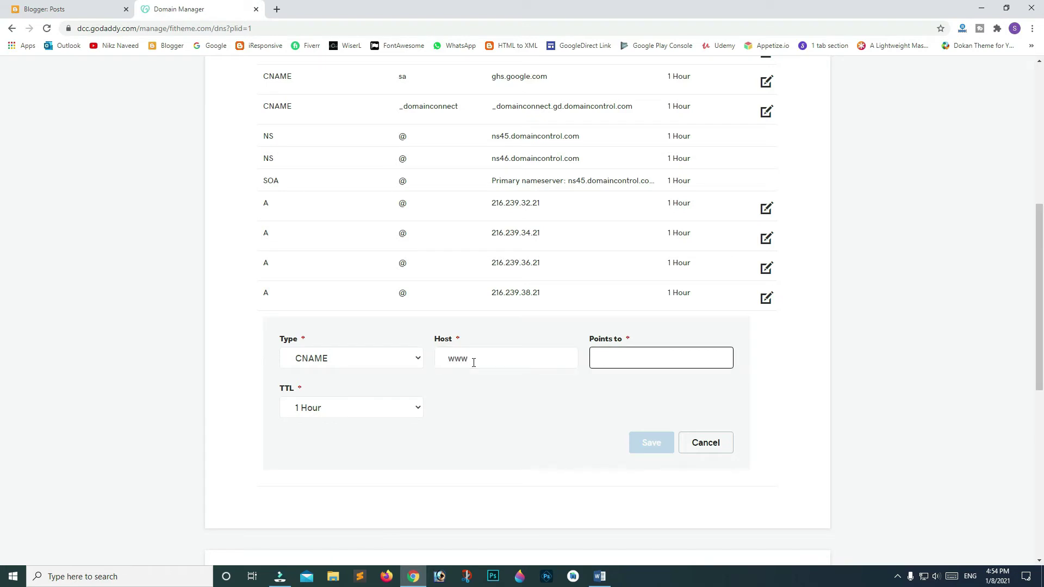
pyautogui.hotkey('ctrl', 'v')
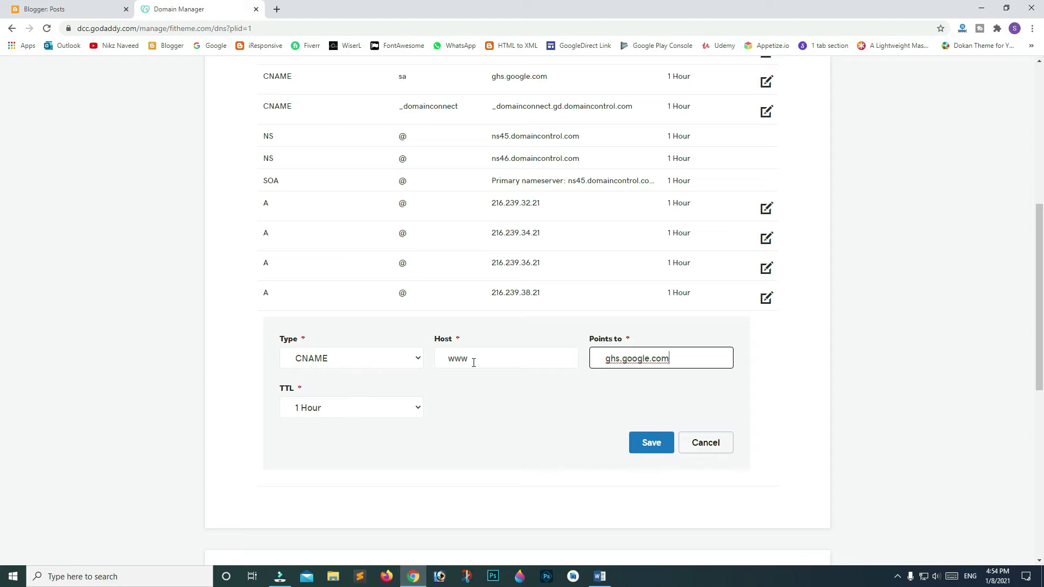
pyautogui.click(613, 366)
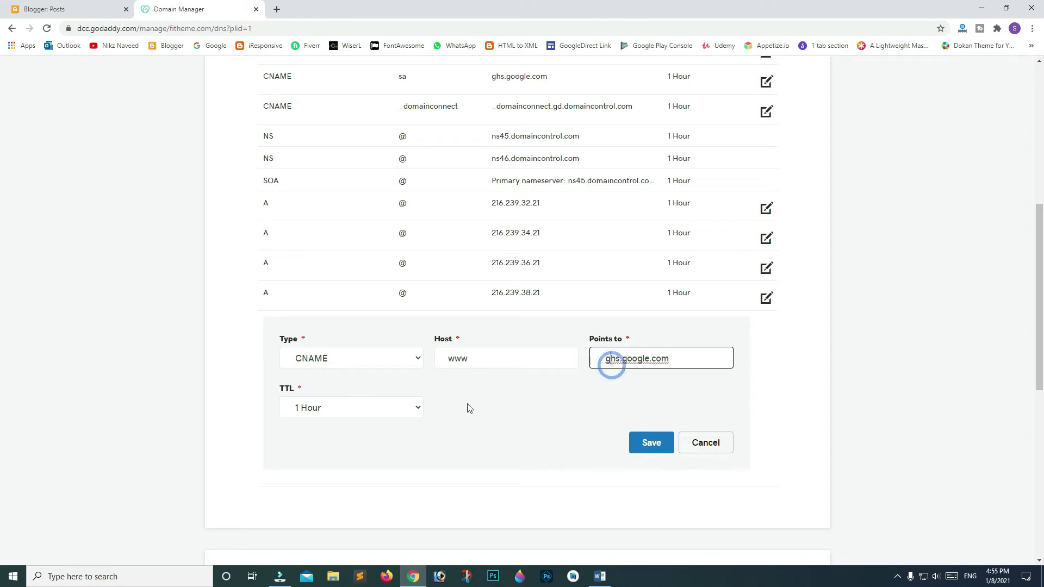
pyautogui.click(639, 444)
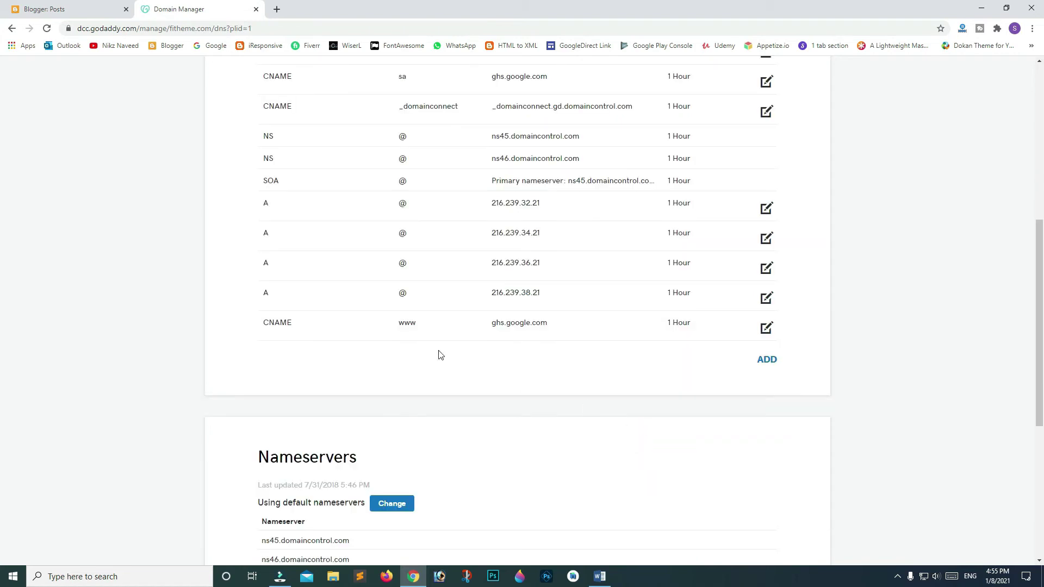
pyautogui.click(56, 7)
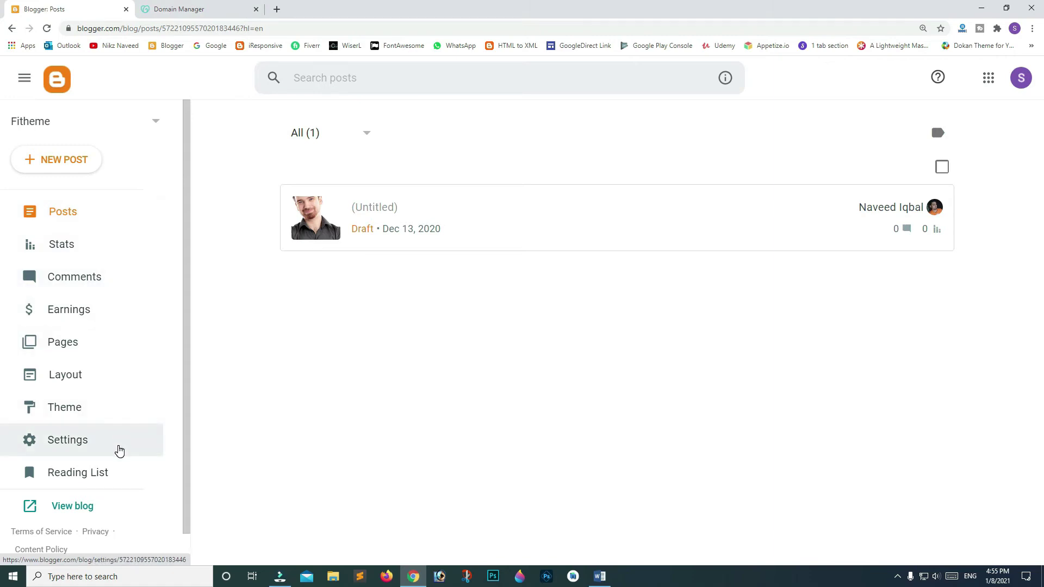
pyautogui.click(120, 445)
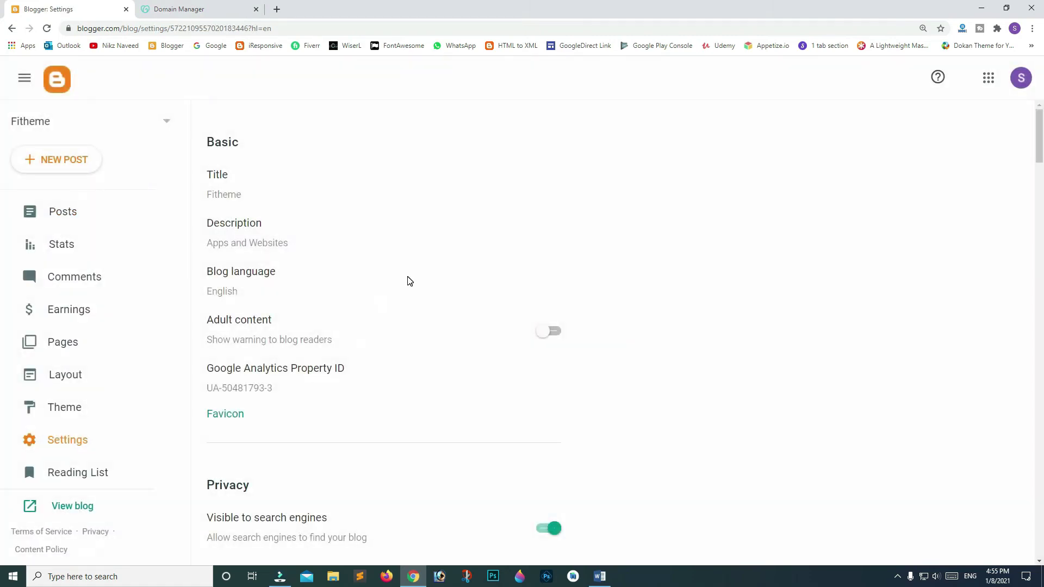
pyautogui.scroll(-4, 408, 279)
pyautogui.scroll(-2, 408, 282)
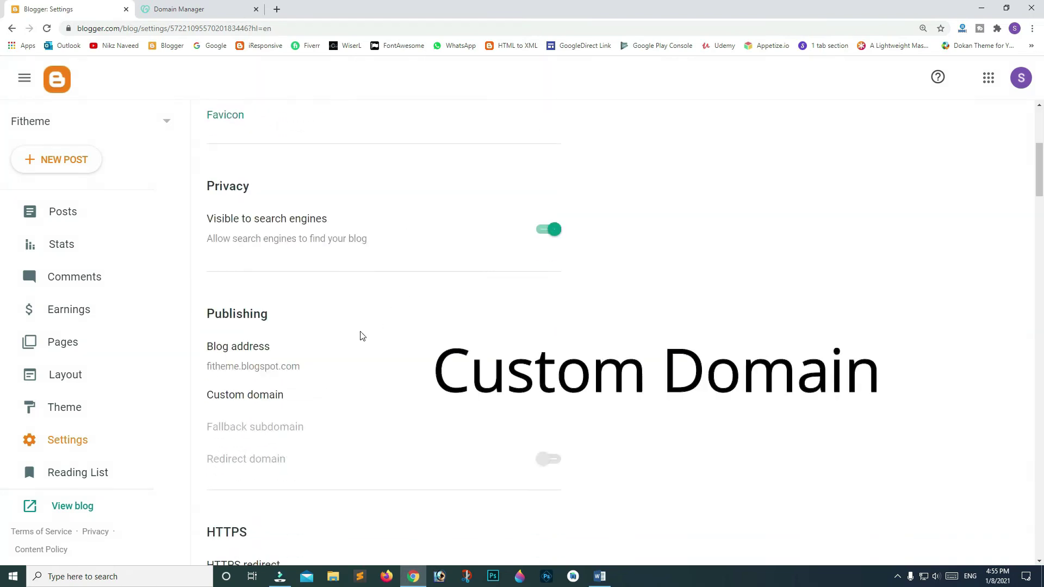
pyautogui.click(253, 385)
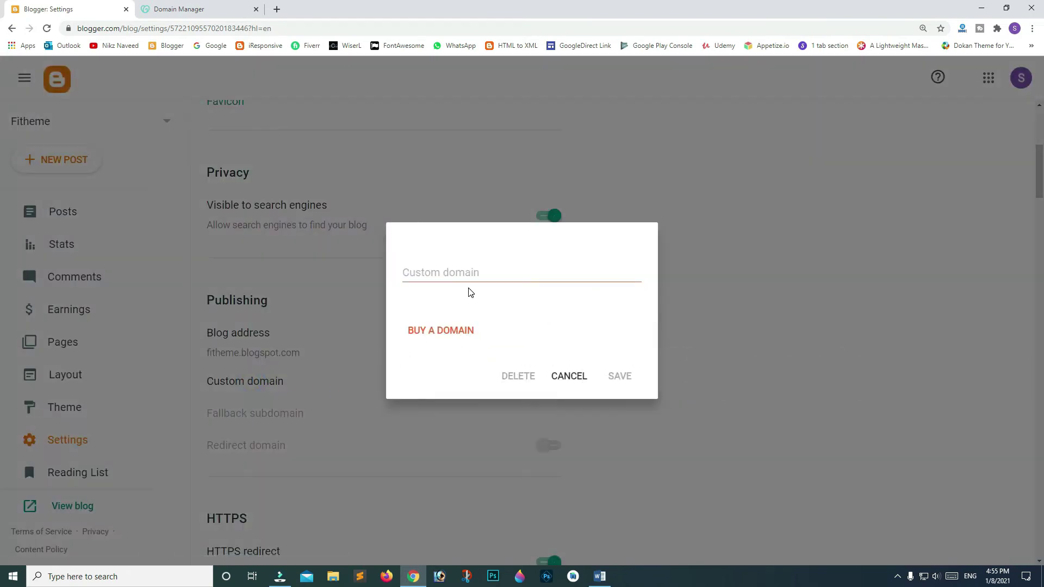
pyautogui.click(496, 275)
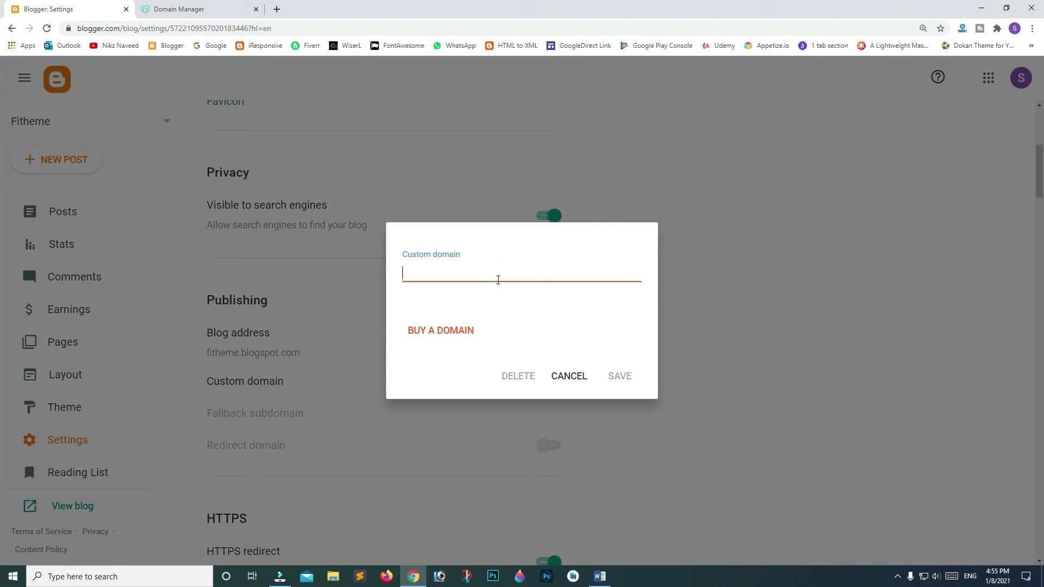
pyautogui.write('www.ftheme.com')
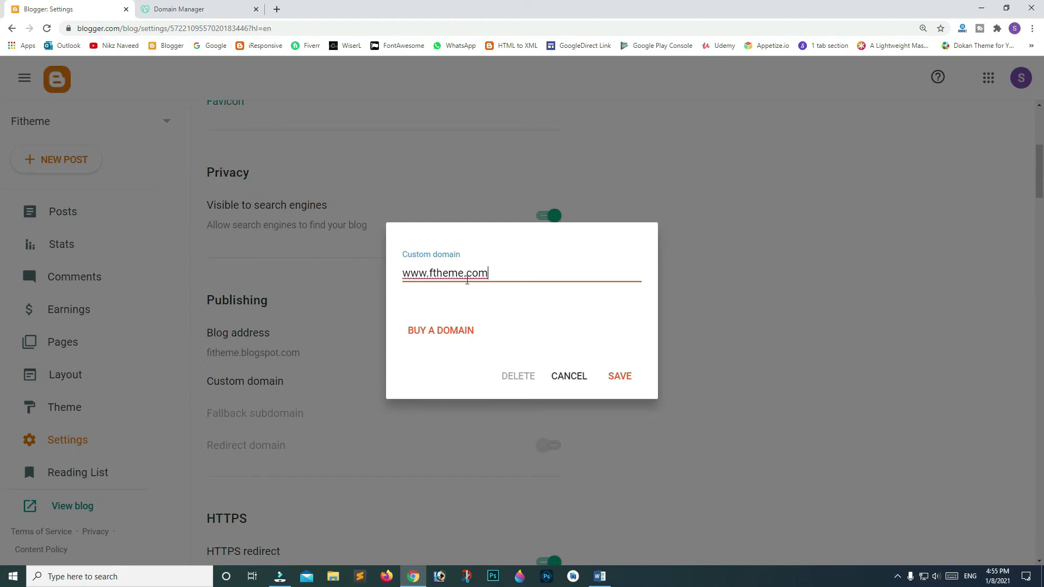
pyautogui.click(608, 380)
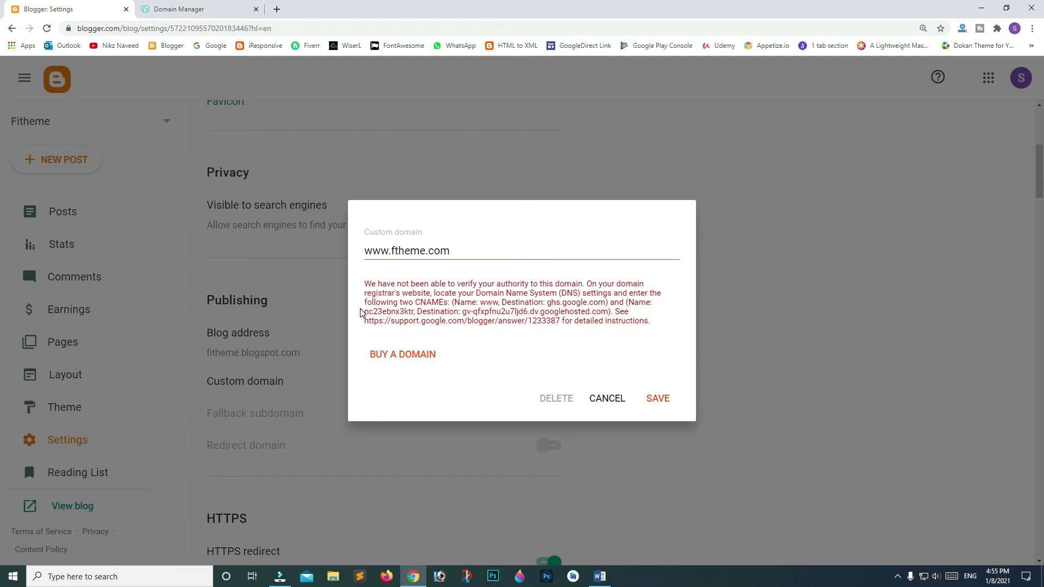
# Start a new CNAME record in GoDaddy using Blogger's verification name as the host
pyautogui.moveTo(363, 312); pyautogui.dragTo(412, 313)
pyautogui.rightClick(396, 312)
pyautogui.click(410, 320)
pyautogui.click(197, 9)
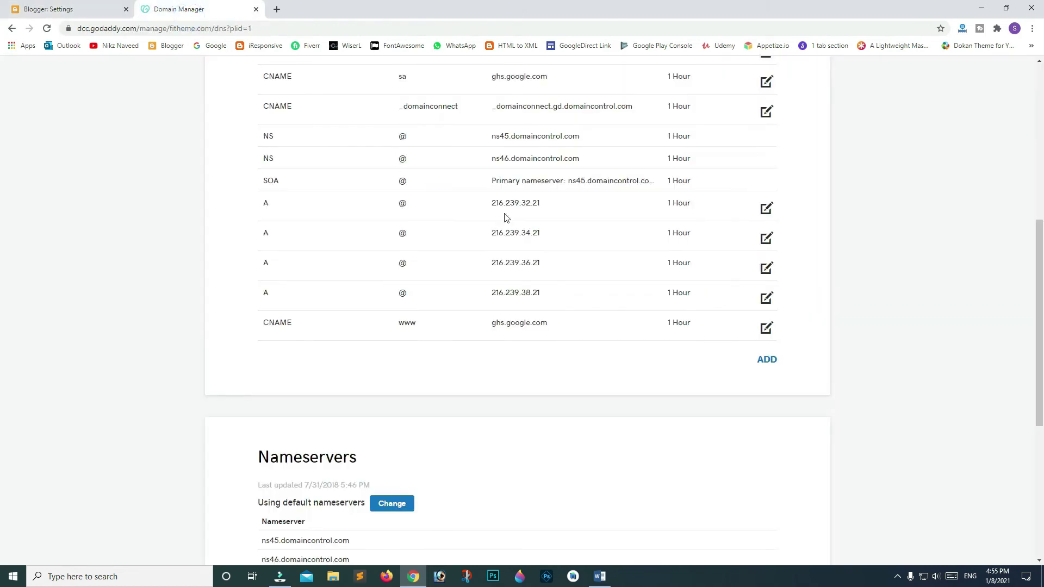
pyautogui.click(765, 359)
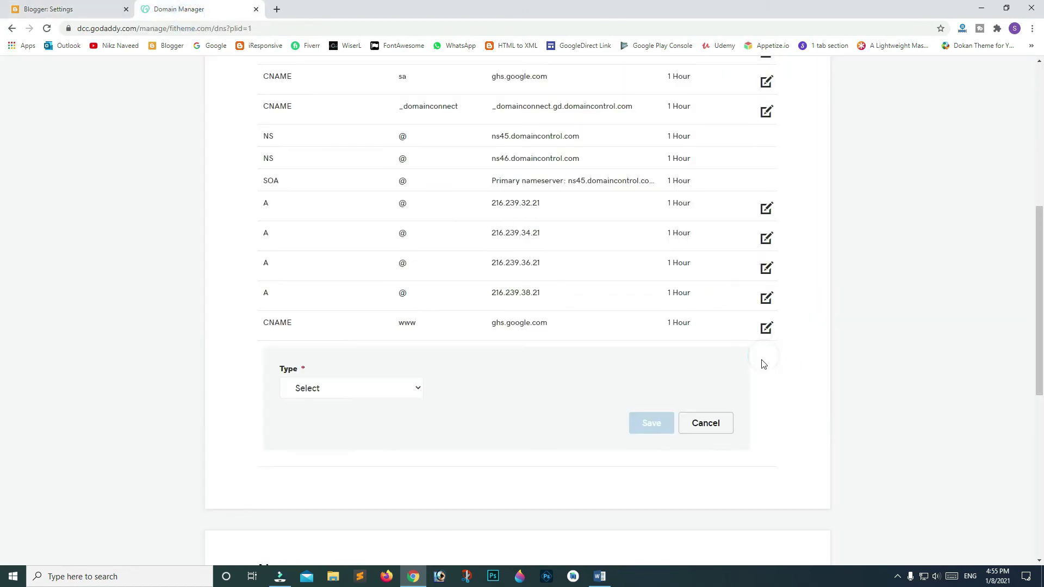
pyautogui.click(359, 392)
pyautogui.click(374, 446)
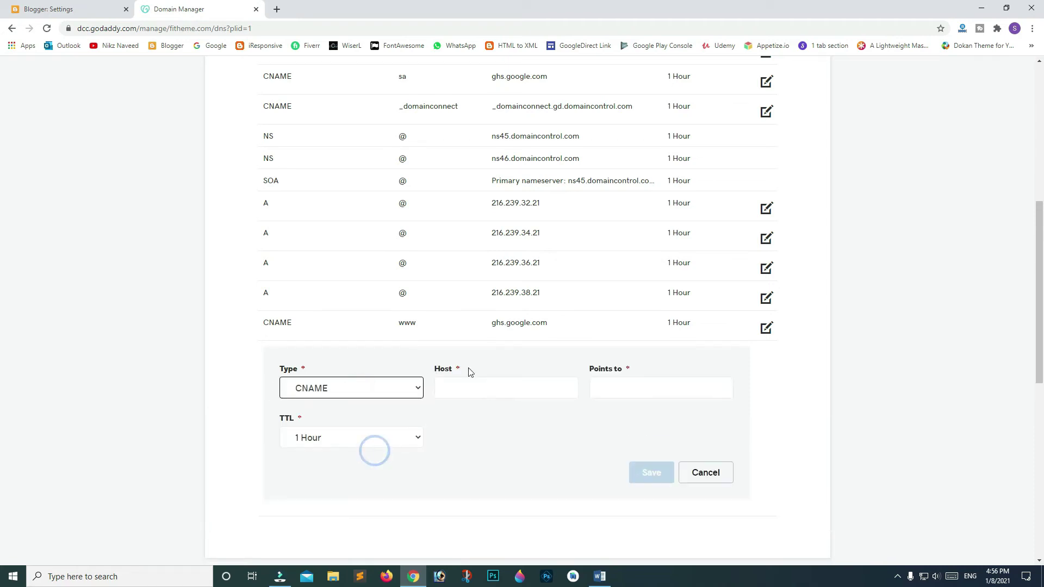
pyautogui.rightClick(488, 389)
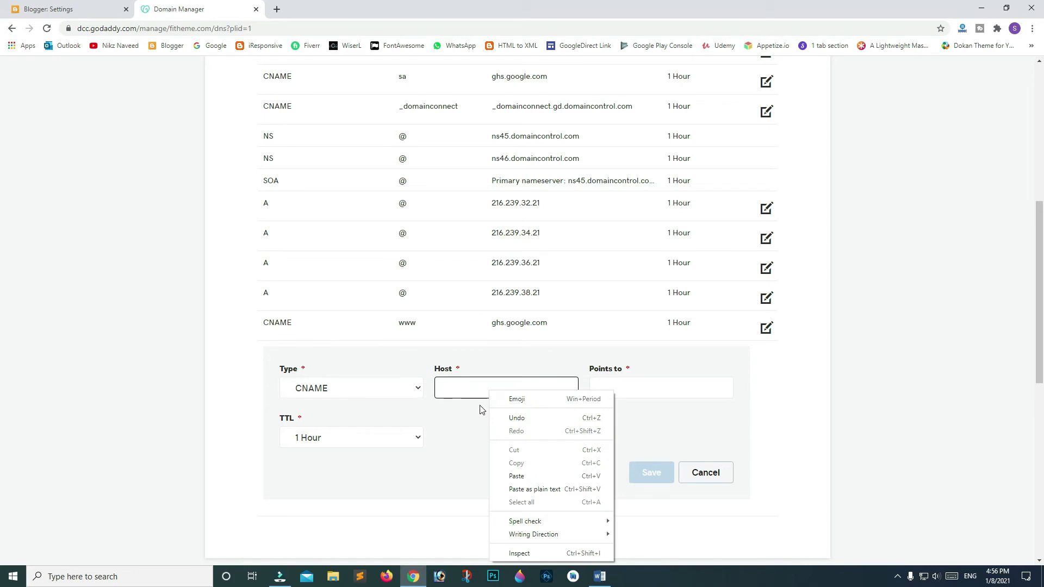
pyautogui.click(589, 476)
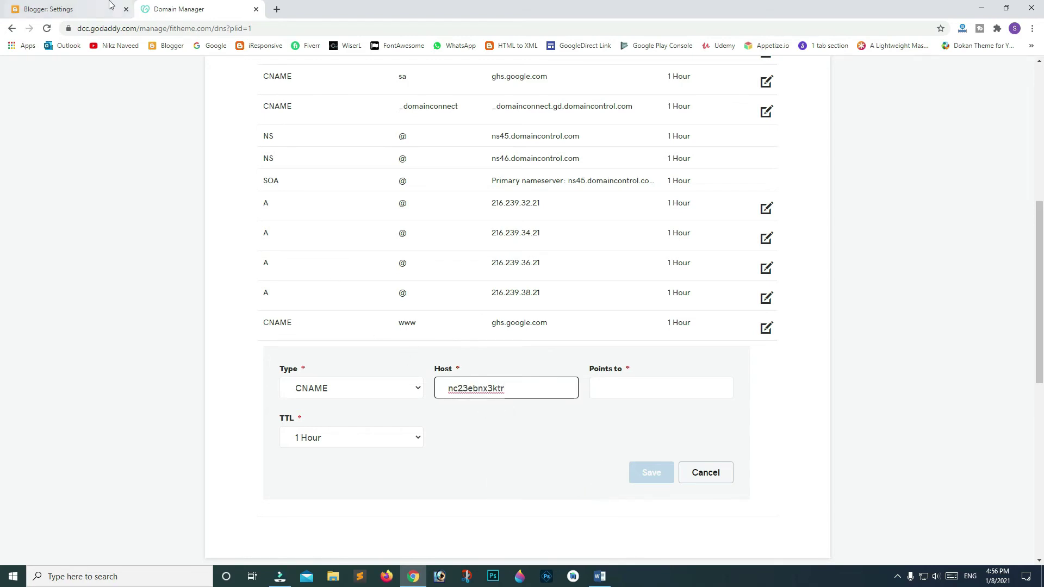
pyautogui.click(68, 8)
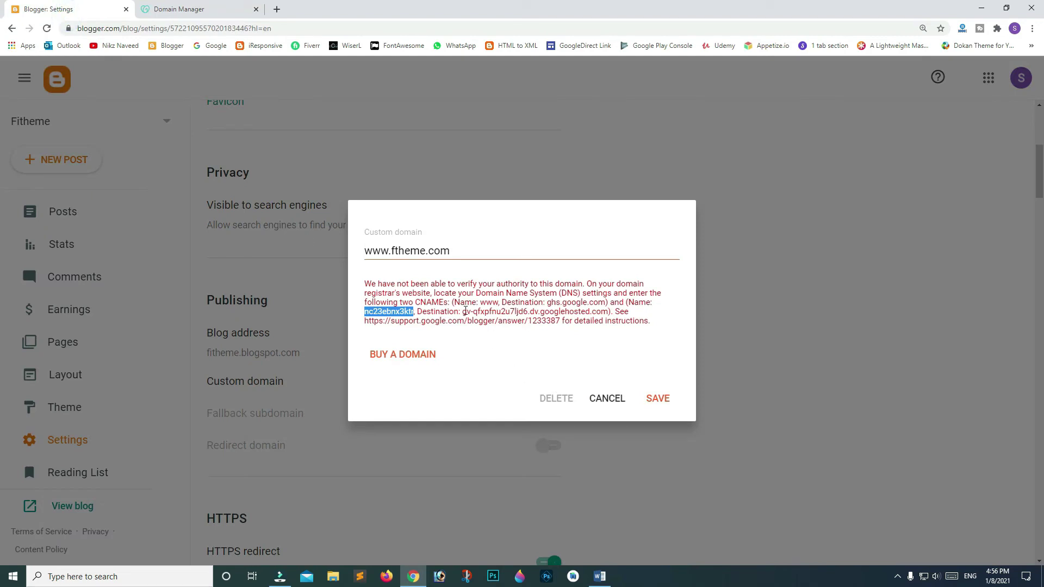
# Paste Blogger's googlehosted.com destination as the CNAME target and save the record
pyautogui.moveTo(463, 311); pyautogui.dragTo(607, 311)
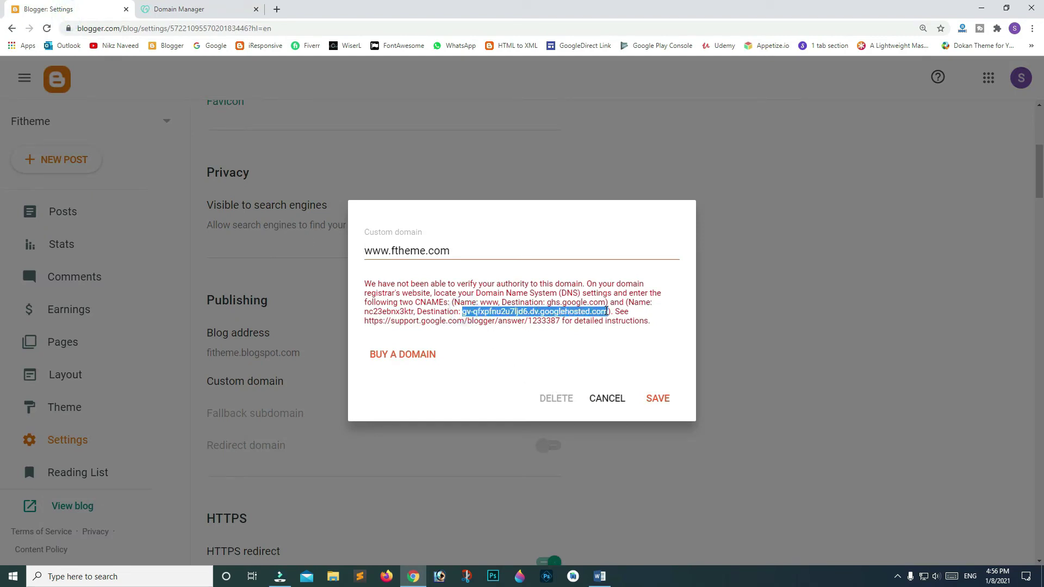
pyautogui.rightClick(540, 311)
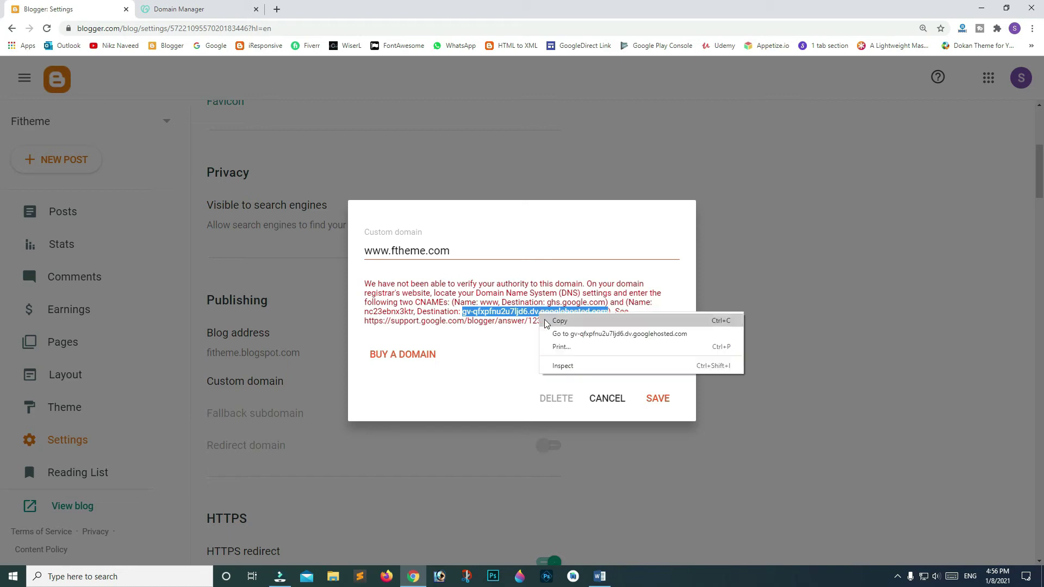
pyautogui.click(549, 319)
pyautogui.click(223, 11)
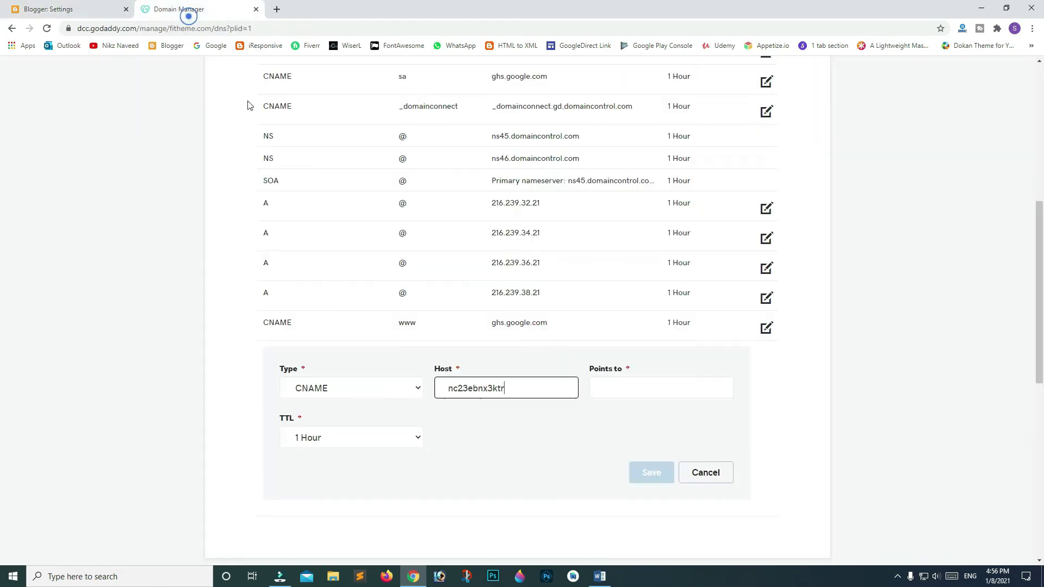
pyautogui.rightClick(628, 385)
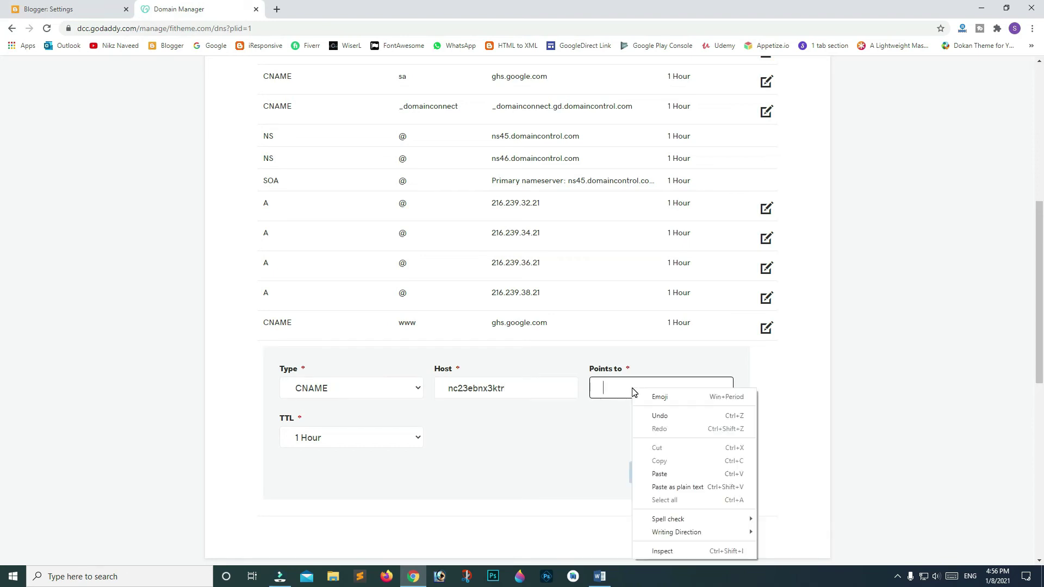
pyautogui.click(702, 472)
pyautogui.click(647, 472)
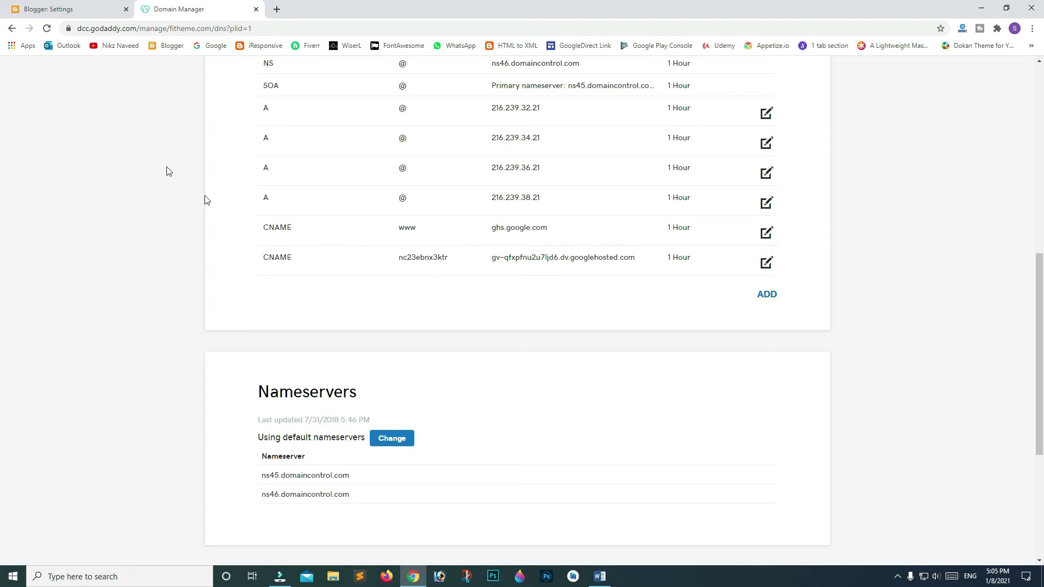
pyautogui.scroll(-1, 138, 134)
pyautogui.click(58, 11)
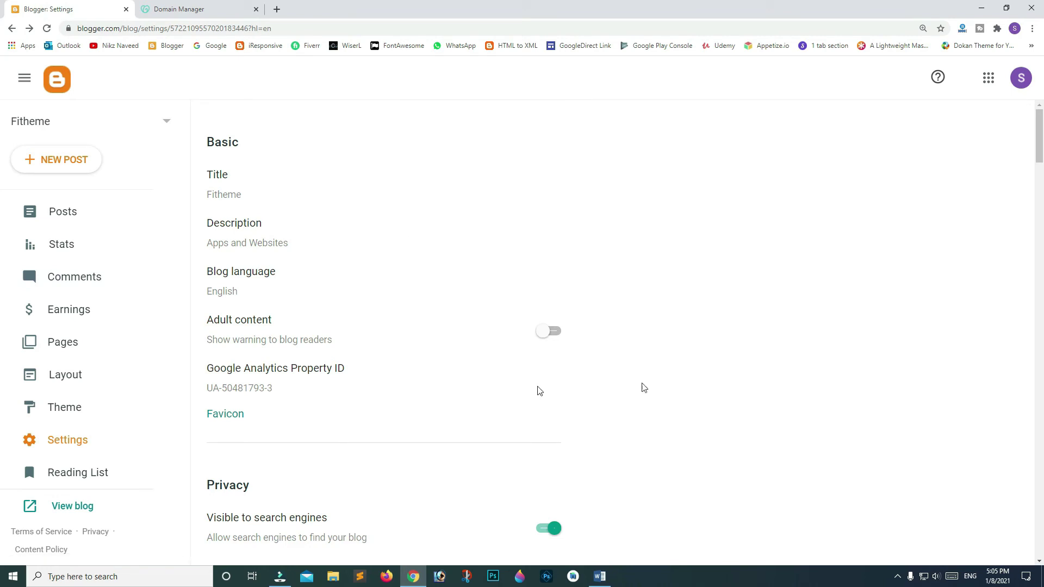
pyautogui.click(158, 440)
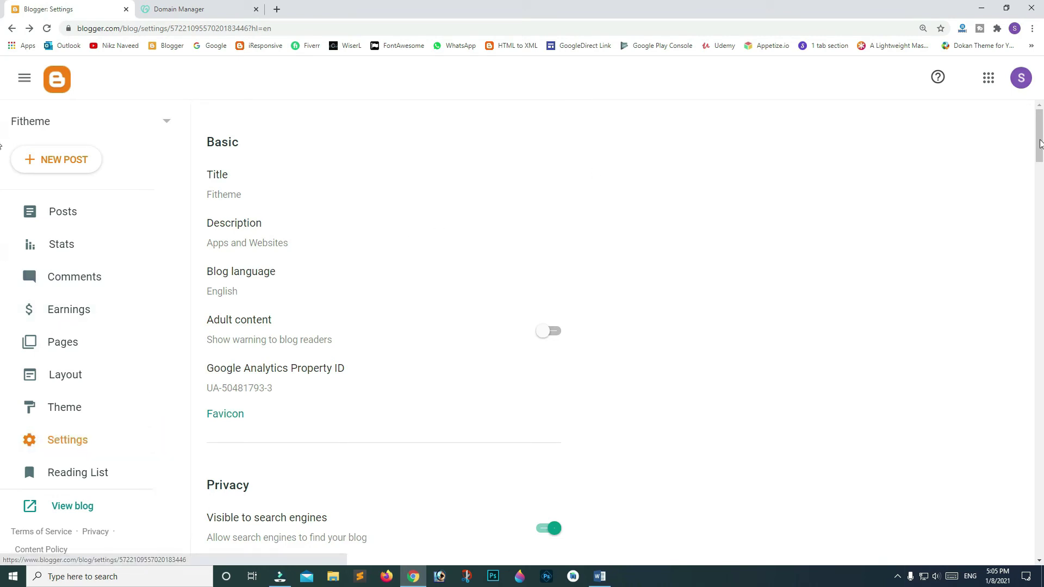
pyautogui.scroll(-2, 393, 304)
pyautogui.scroll(-3, 390, 316)
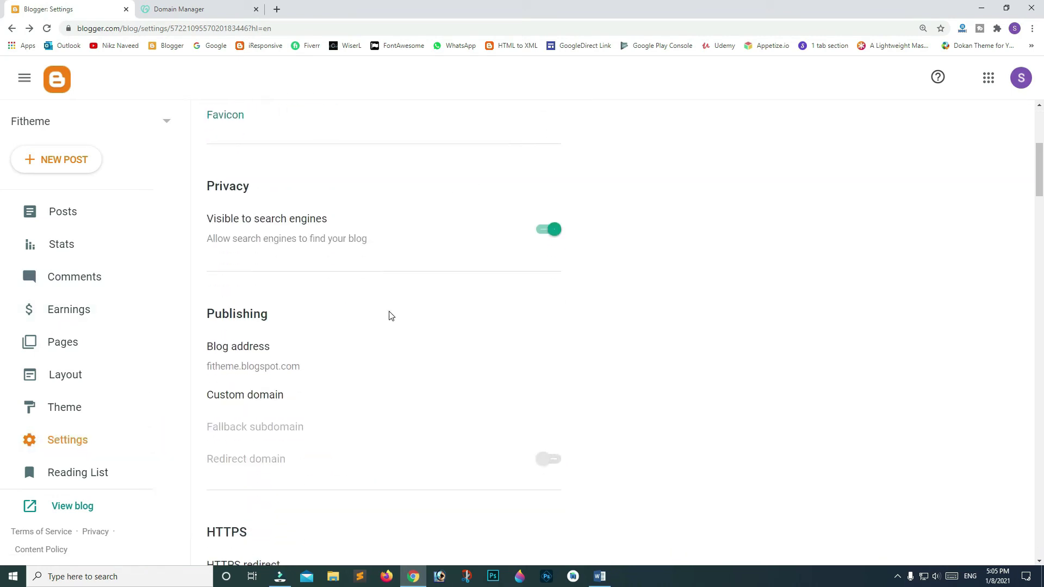
pyautogui.click(251, 396)
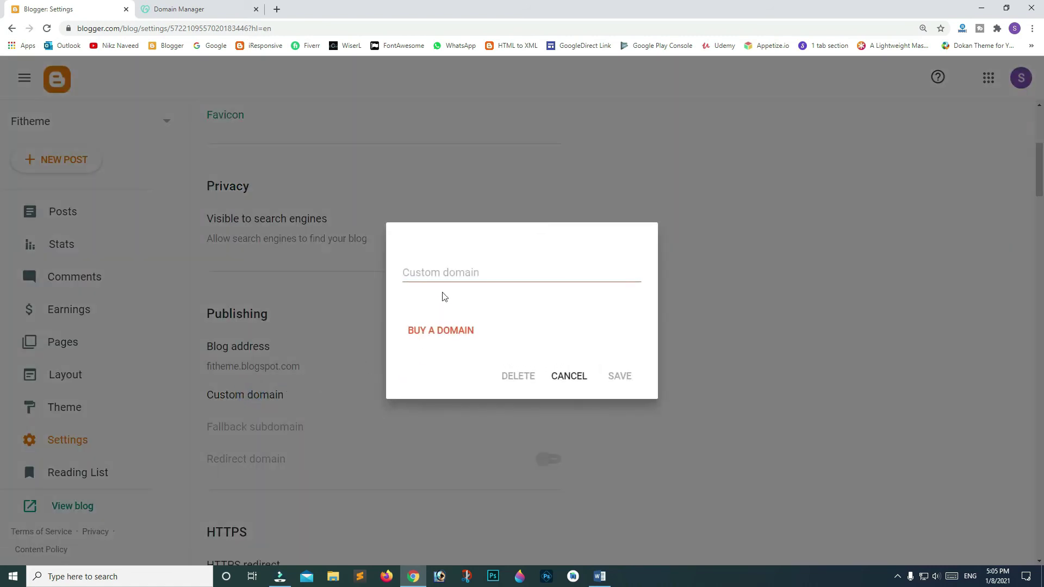
pyautogui.click(455, 268)
pyautogui.write('www.')
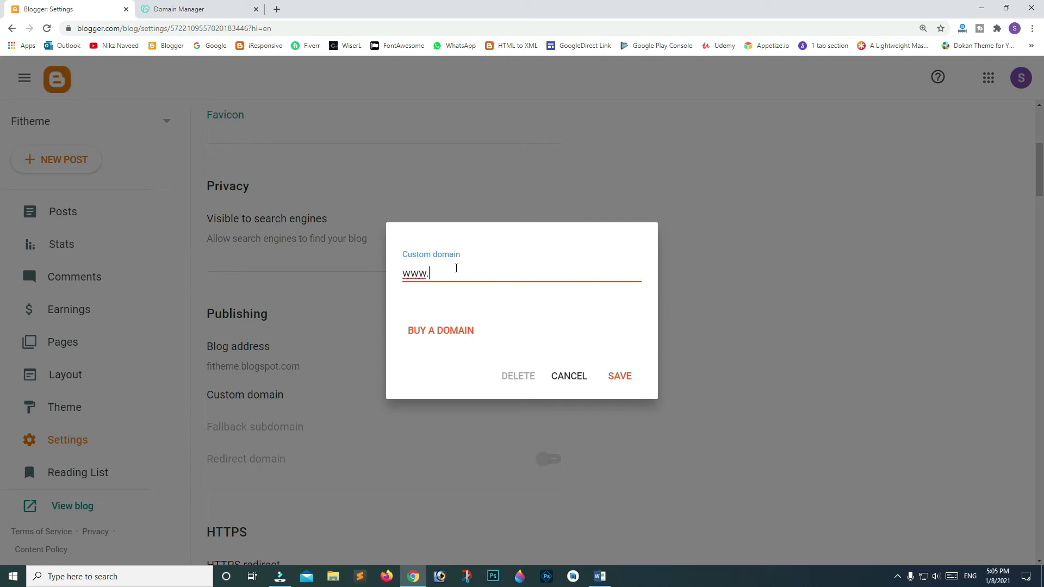
pyautogui.write('theme.com')
pyautogui.click(628, 384)
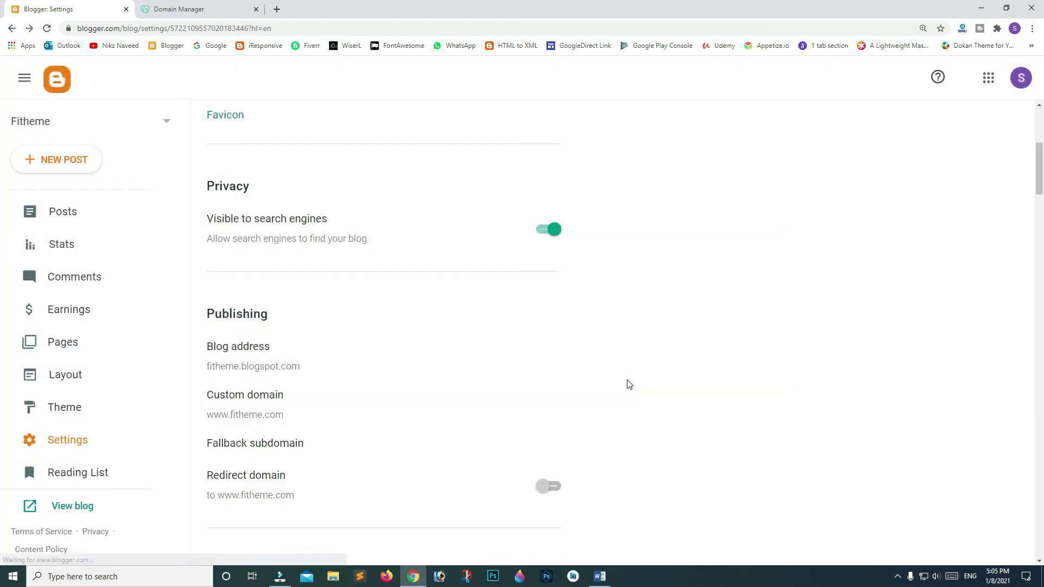
pyautogui.scroll(-2, 239, 291)
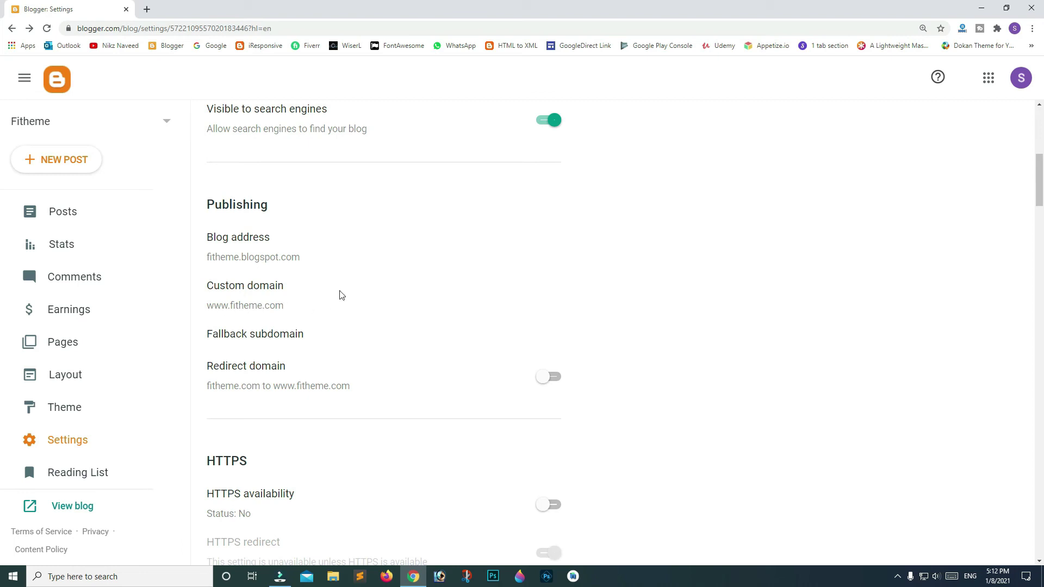
pyautogui.scroll(-1, 344, 288)
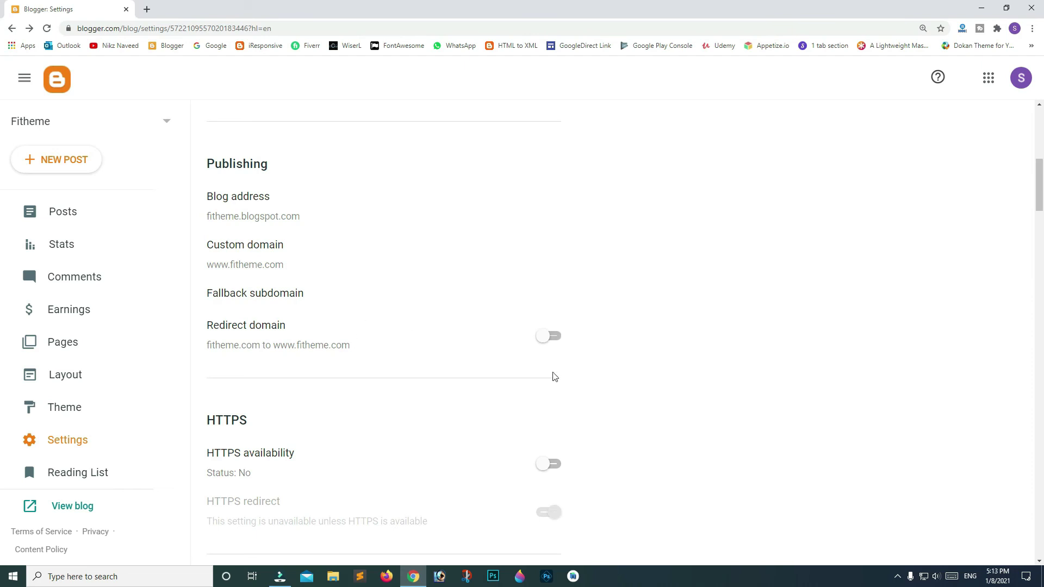
pyautogui.click(553, 341)
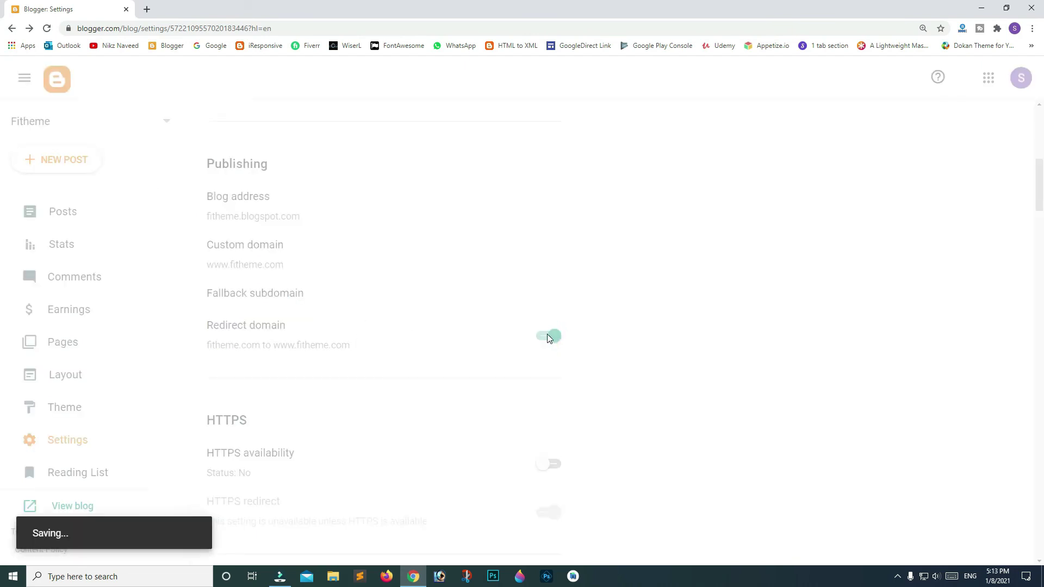
pyautogui.scroll(-1, 171, 284)
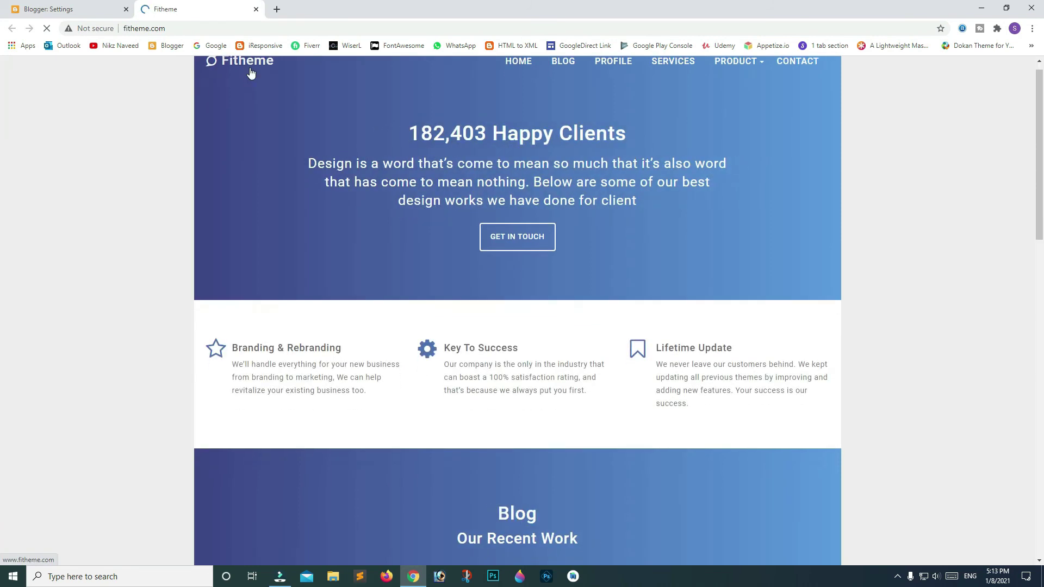
# Verify fitheme.com loads the Fitheme site but is marked Not secure, then go back to Blogger Settings
pyautogui.click(248, 76)
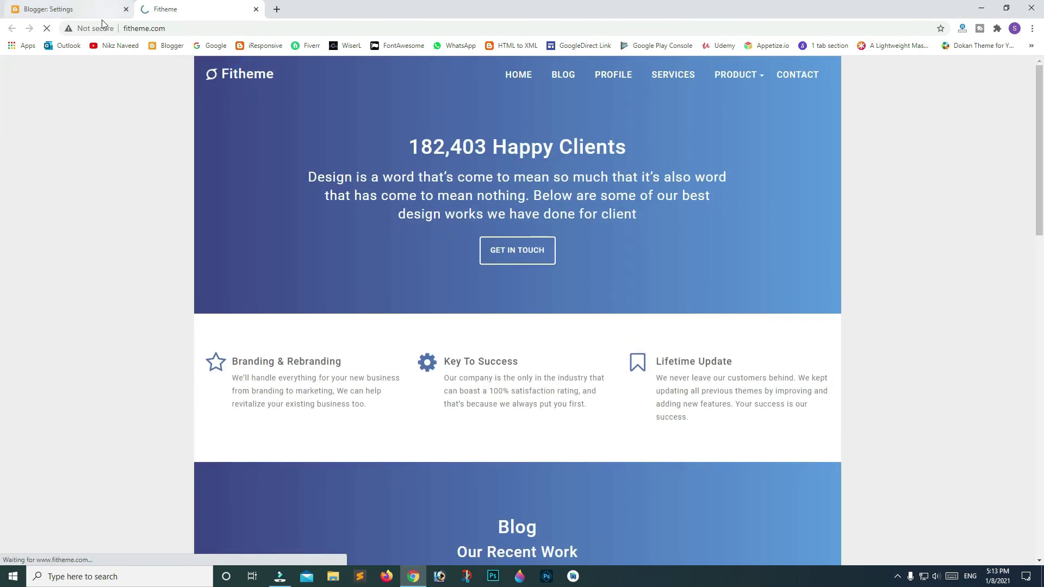
pyautogui.click(75, 29)
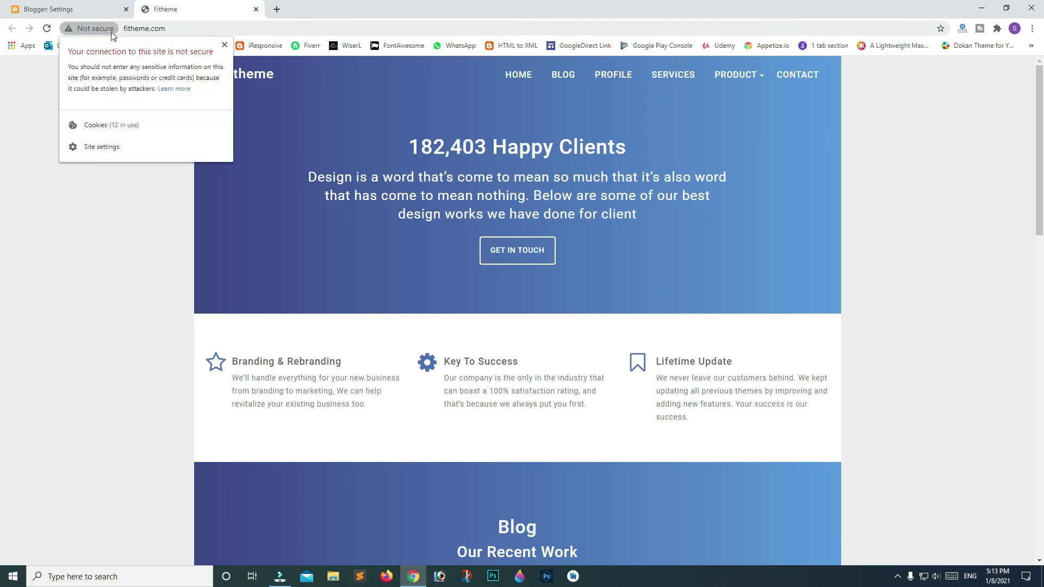
pyautogui.click(84, 13)
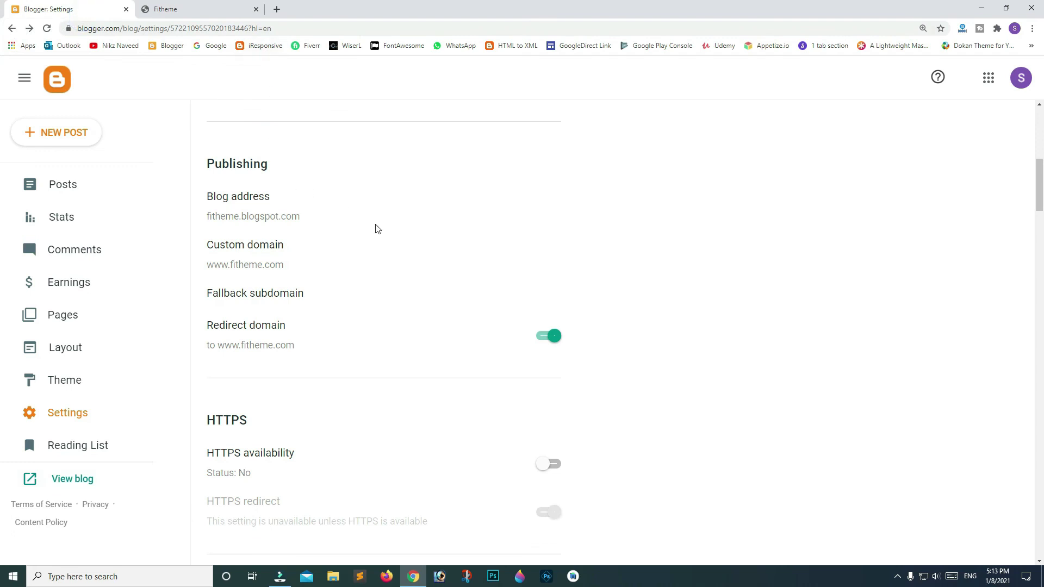
# Switch on HTTPS availability for the blog in Blogger's HTTPS settings
pyautogui.scroll(-1, 381, 229)
pyautogui.scroll(-3, 381, 228)
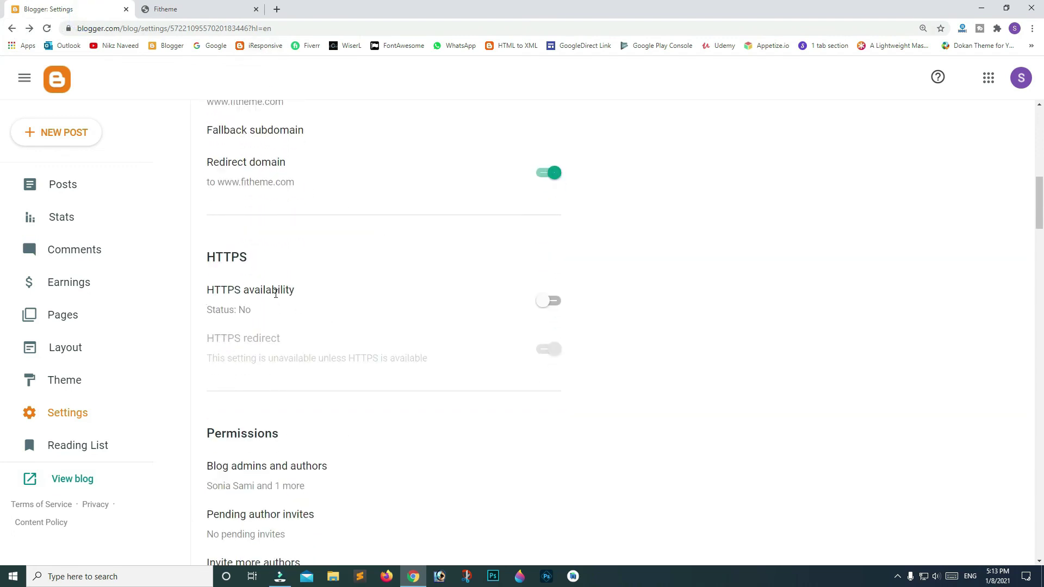
pyautogui.click(547, 302)
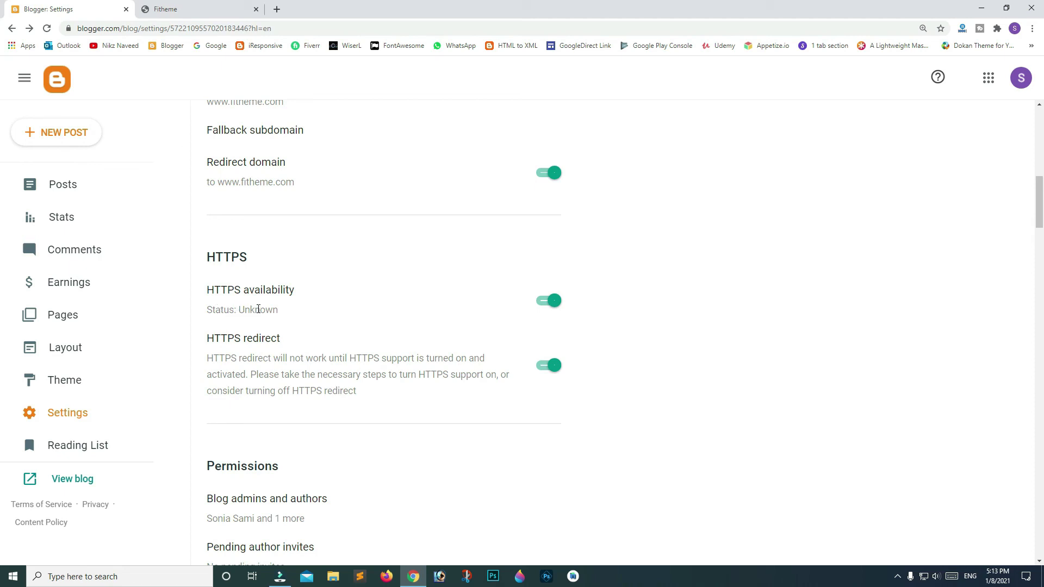
# Reload Settings and confirm HTTPS availability shows Available with HTTPS redirect on
pyautogui.click(47, 28)
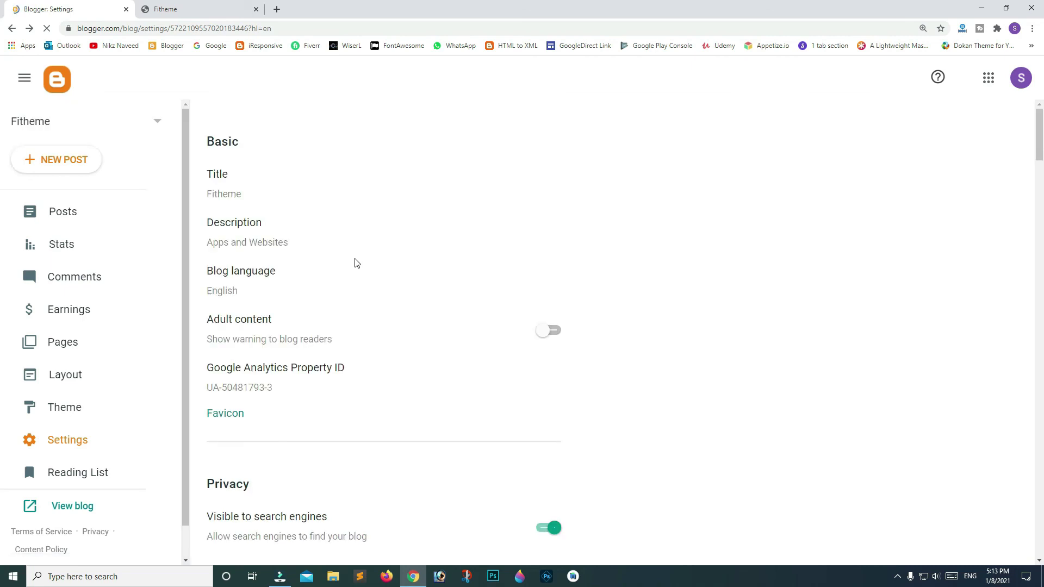
pyautogui.scroll(-3, 354, 263)
pyautogui.scroll(-8, 355, 263)
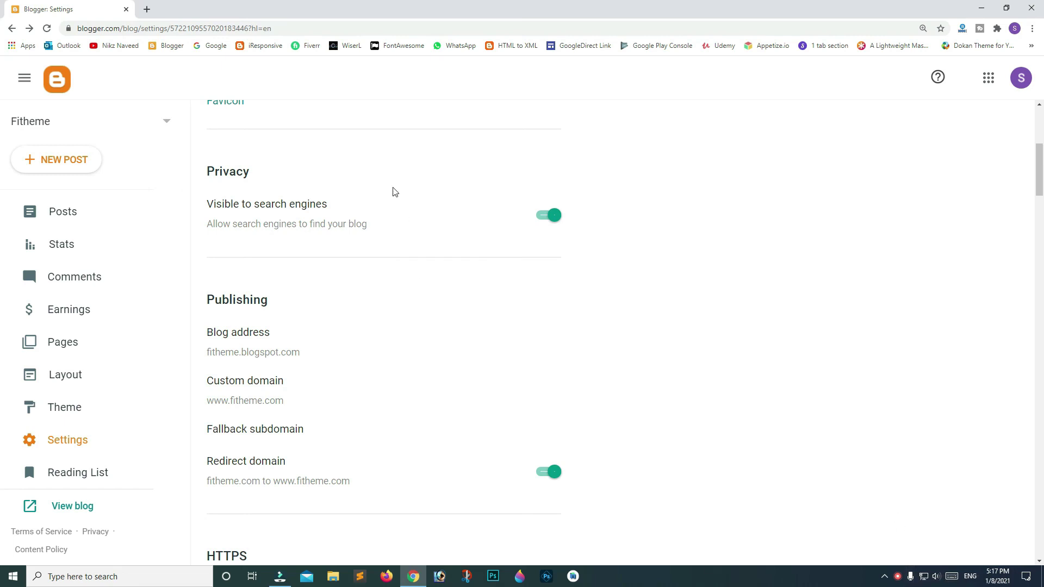
pyautogui.scroll(-1, 385, 240)
pyautogui.scroll(-2, 385, 241)
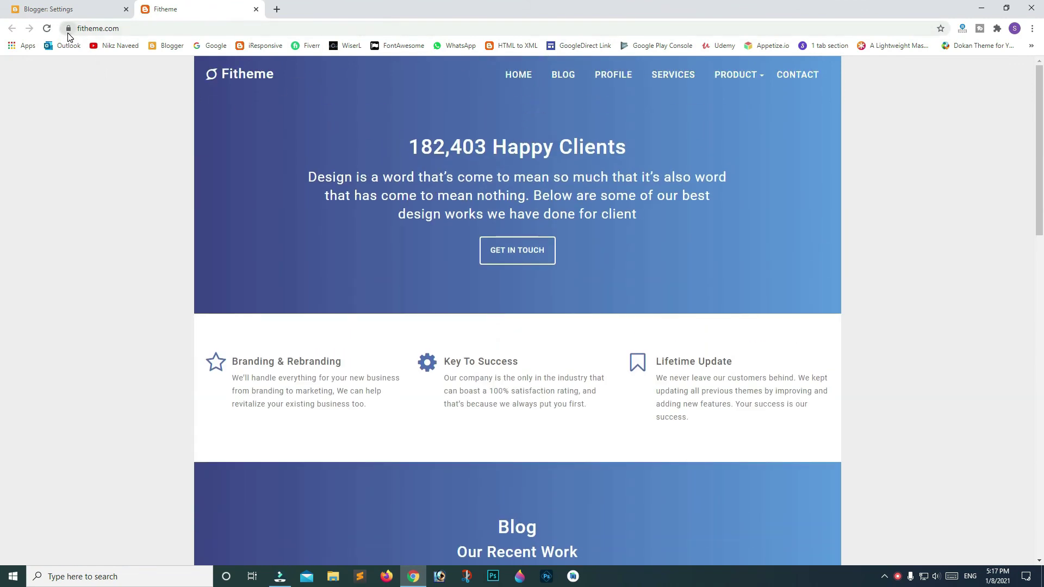
pyautogui.click(69, 29)
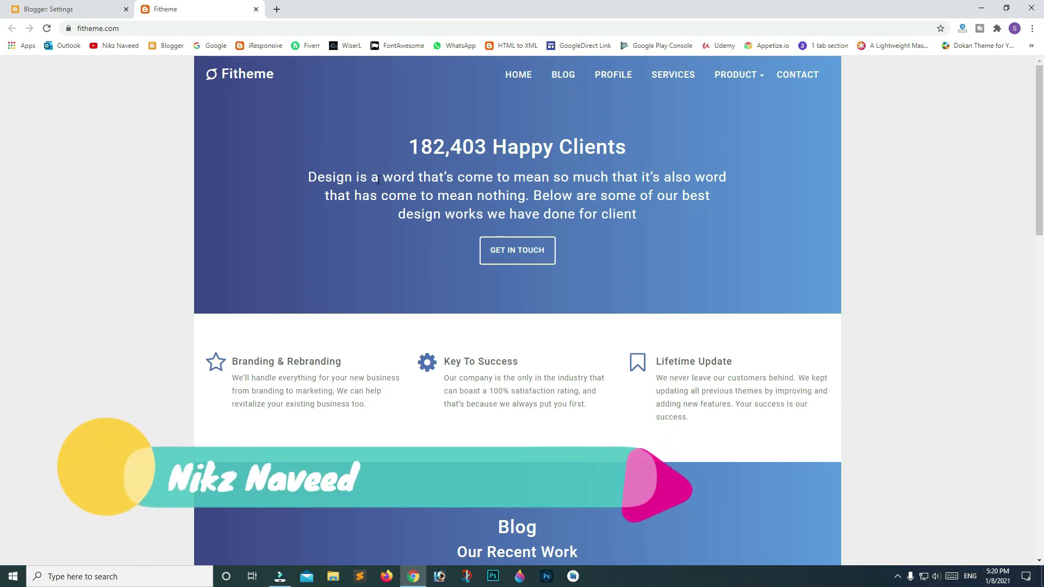
pyautogui.scroll(-4, 378, 180)
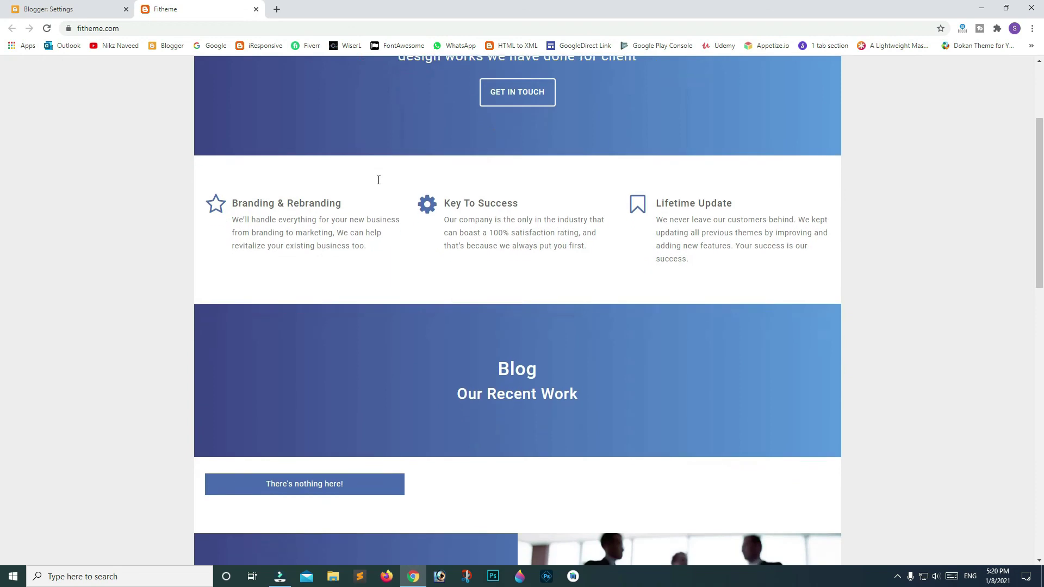
pyautogui.scroll(-2, 379, 180)
pyautogui.scroll(-3, 378, 180)
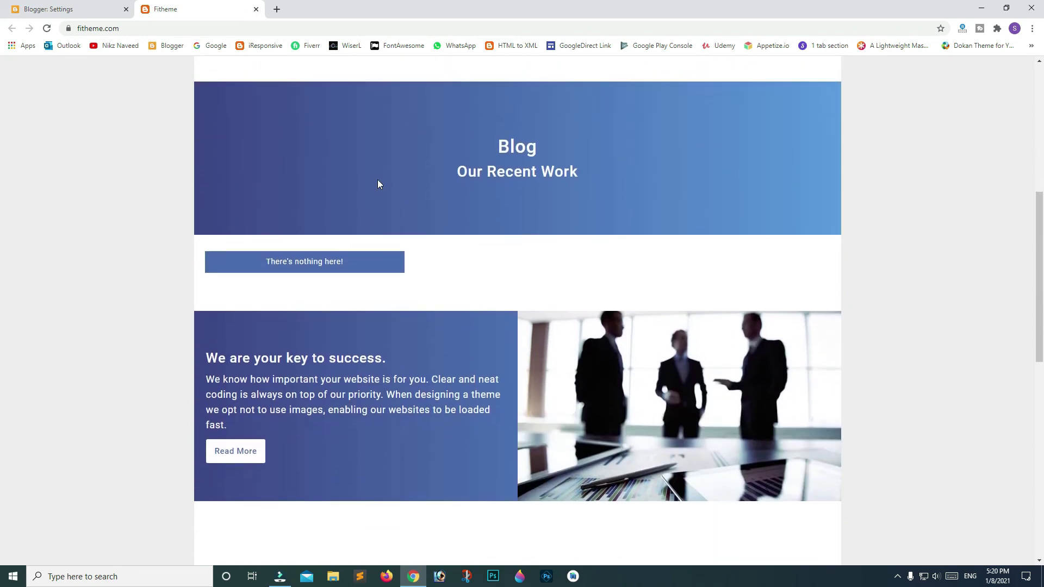
pyautogui.scroll(-2, 378, 180)
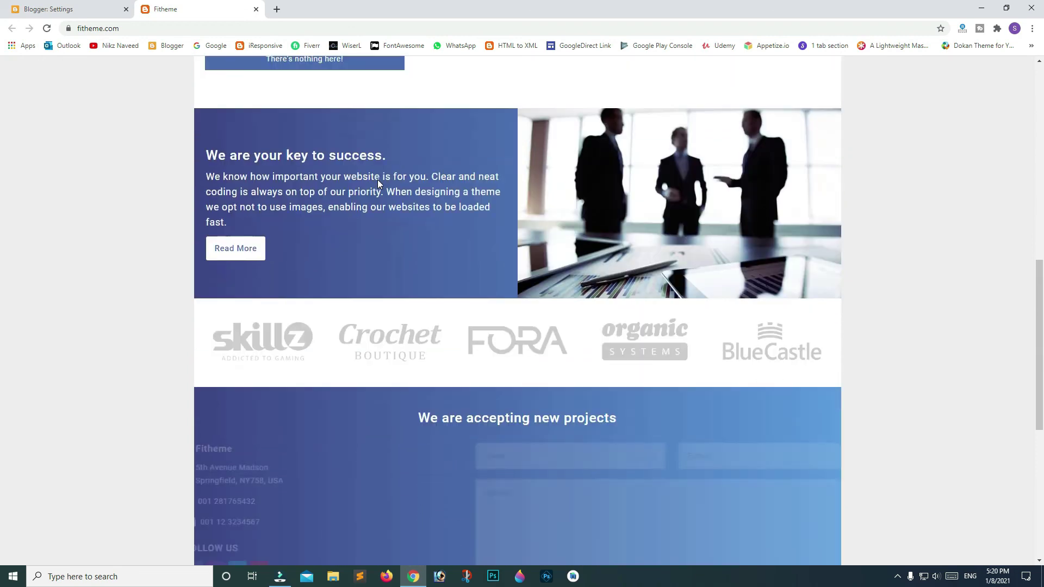
pyautogui.scroll(-1, 378, 180)
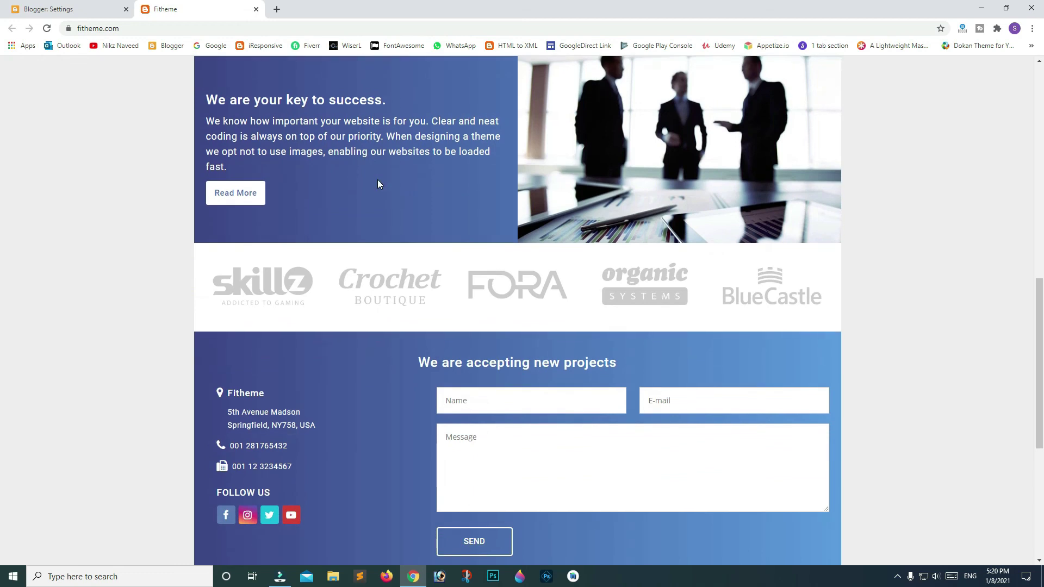
pyautogui.scroll(-3, 378, 181)
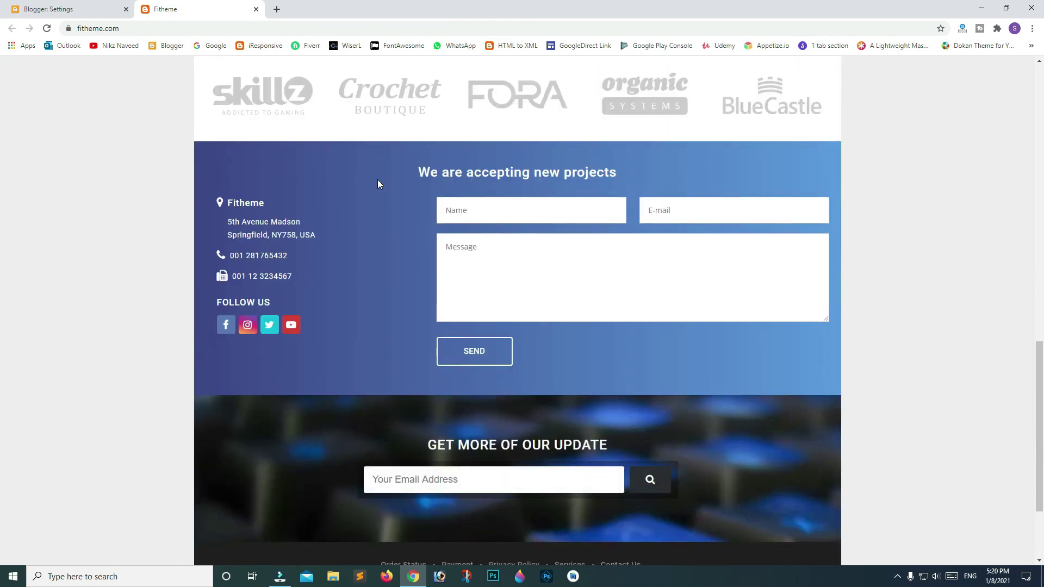